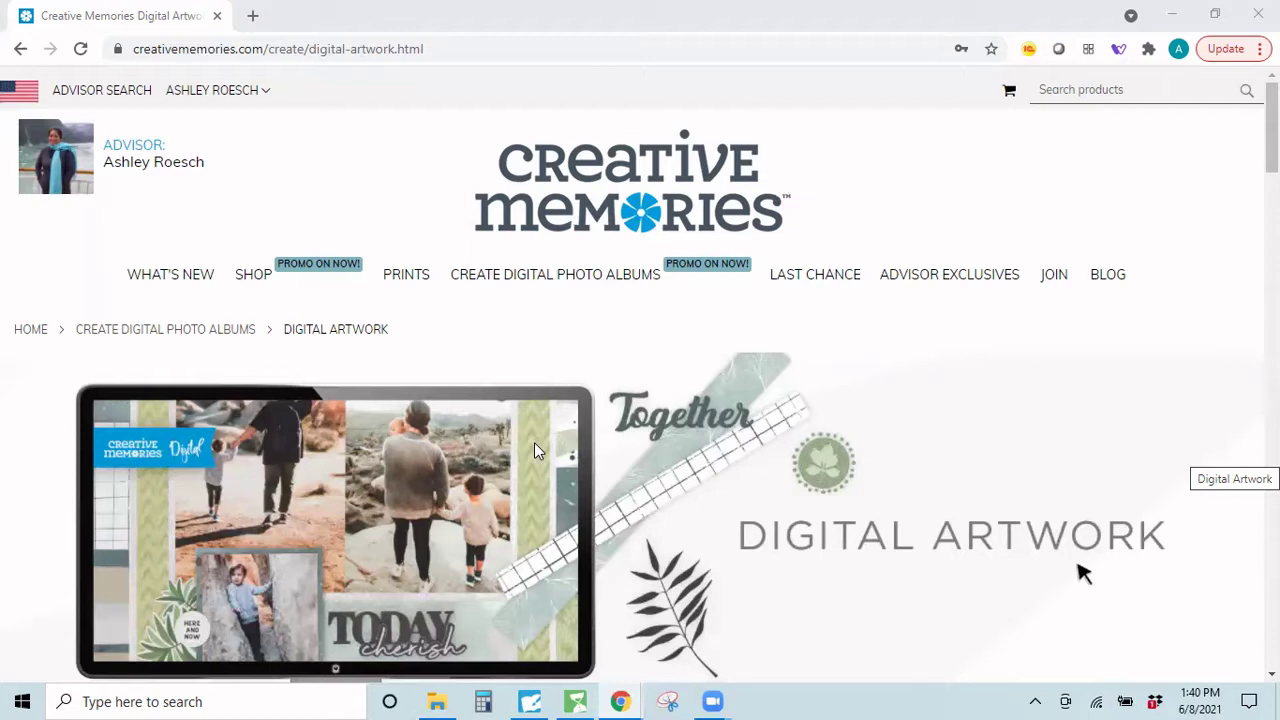
Browse the Creative Memories Digital Artwork catalogue page
mouse_move(655, 292)
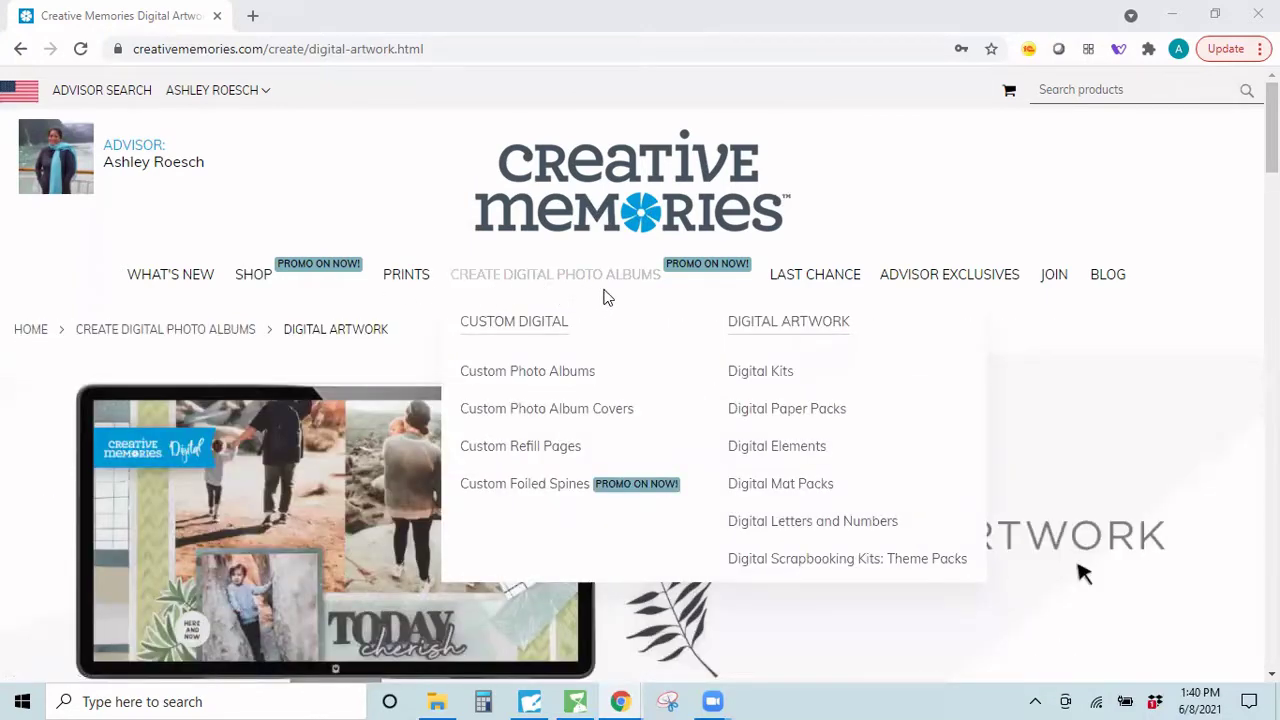
click(763, 331)
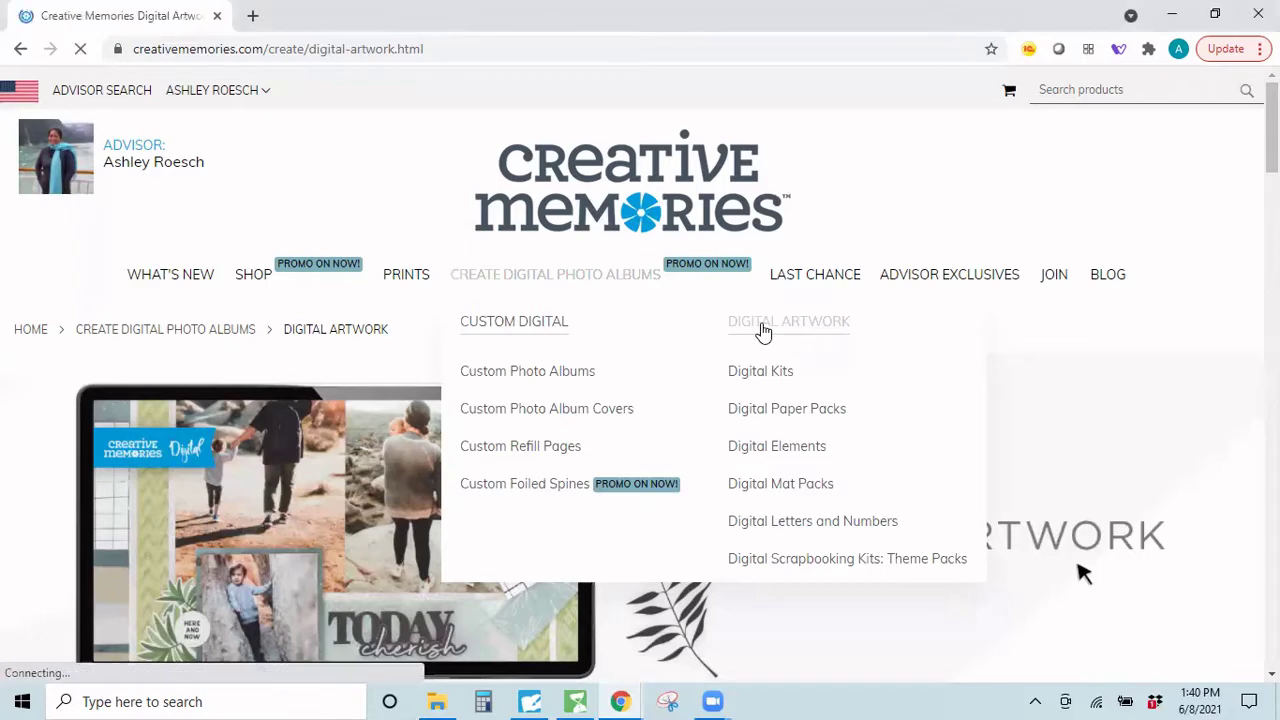
scroll(763, 331, down, 4)
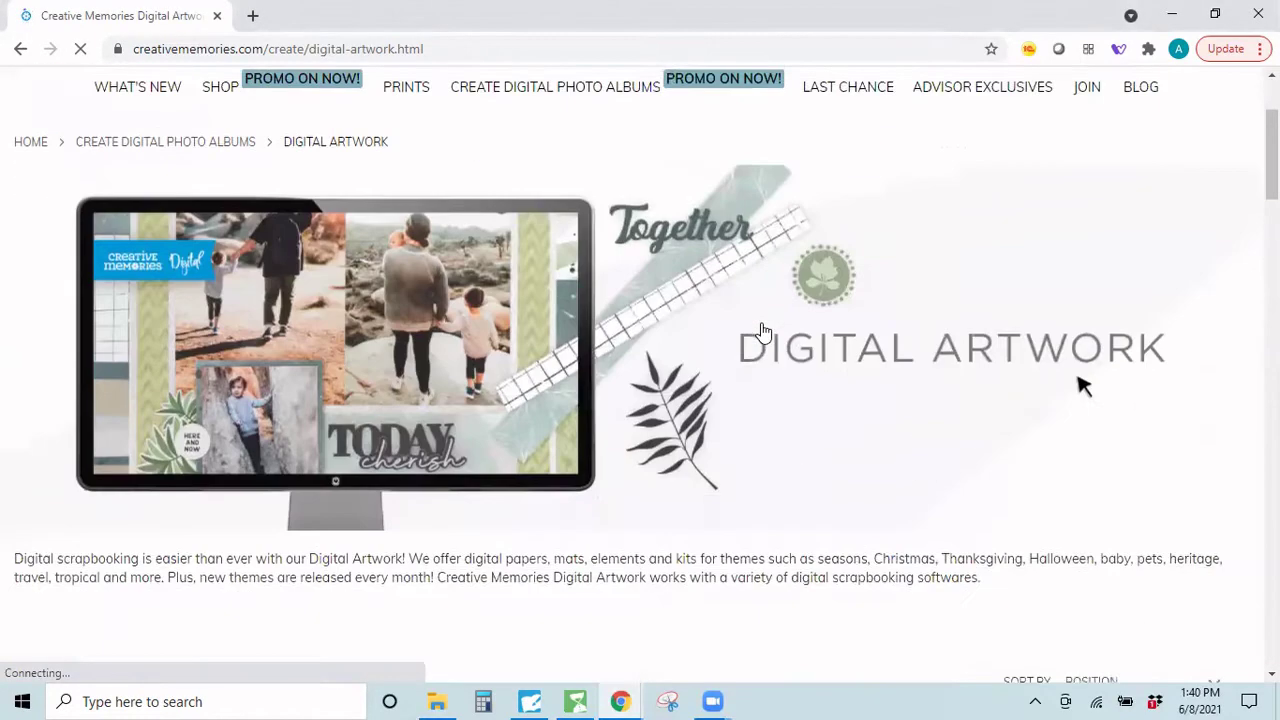
scroll(763, 331, down, 2)
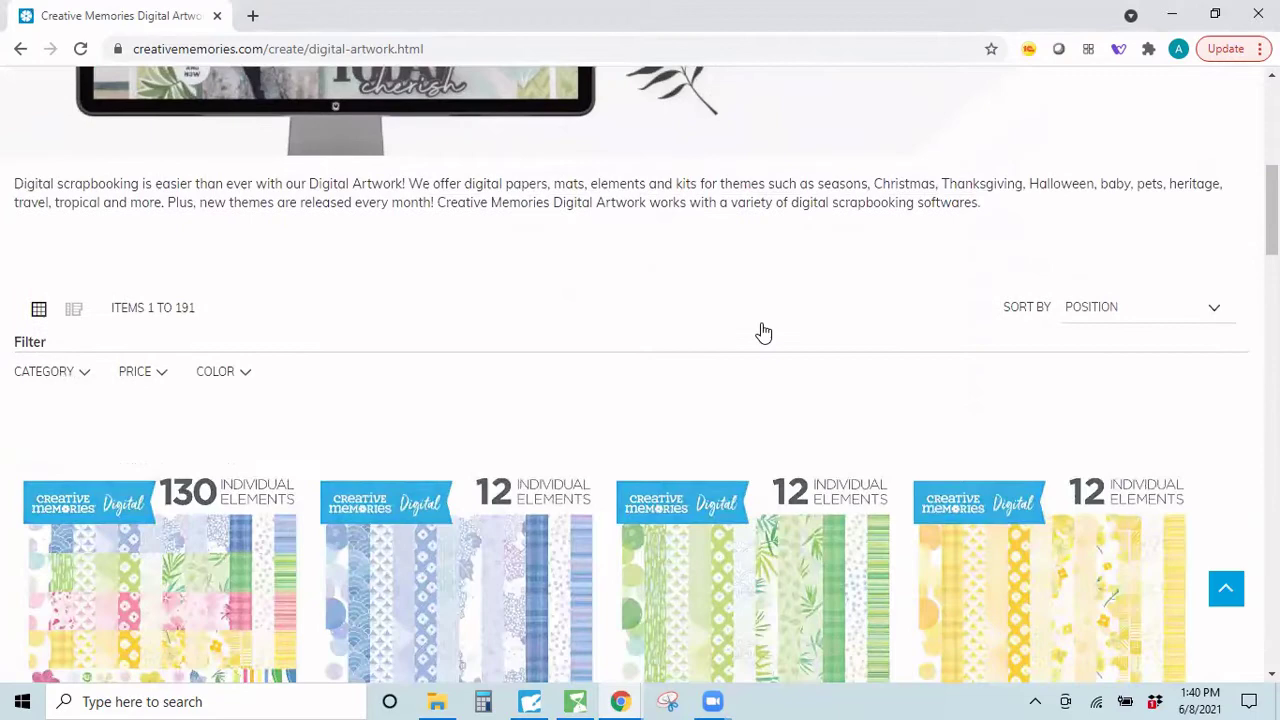
scroll(763, 331, down, 2)
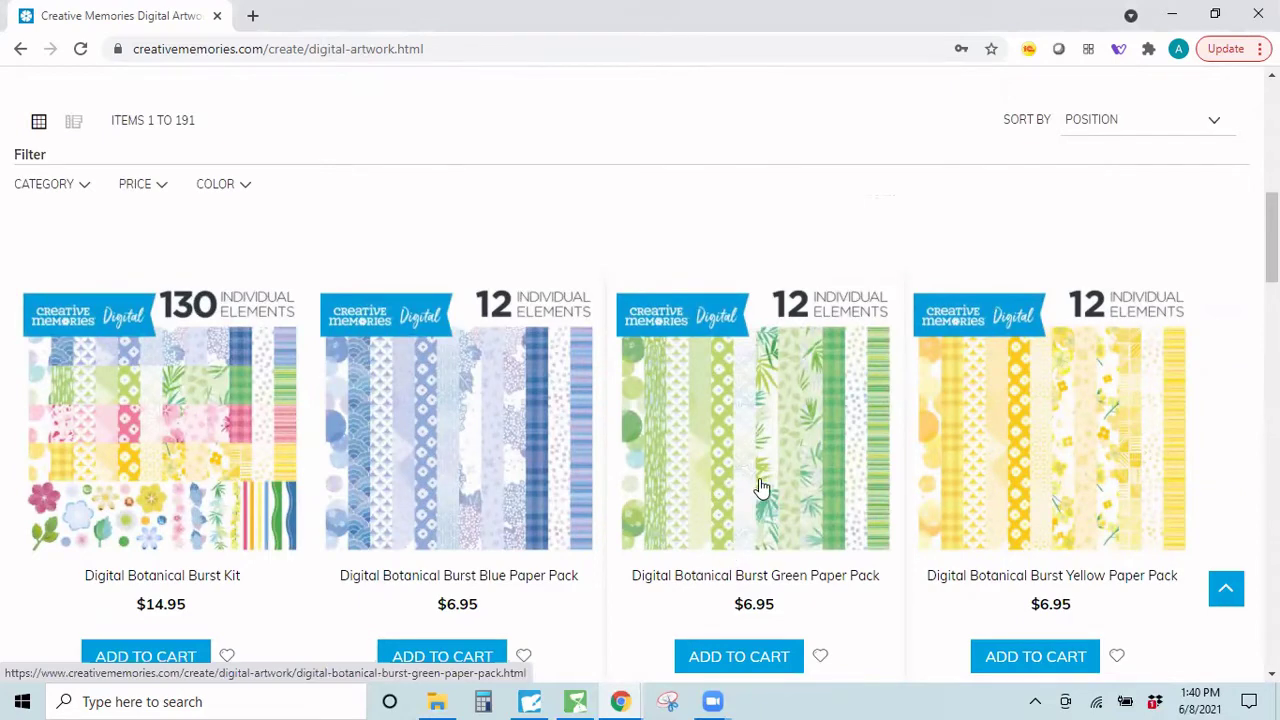
scroll(703, 400, down, 2)
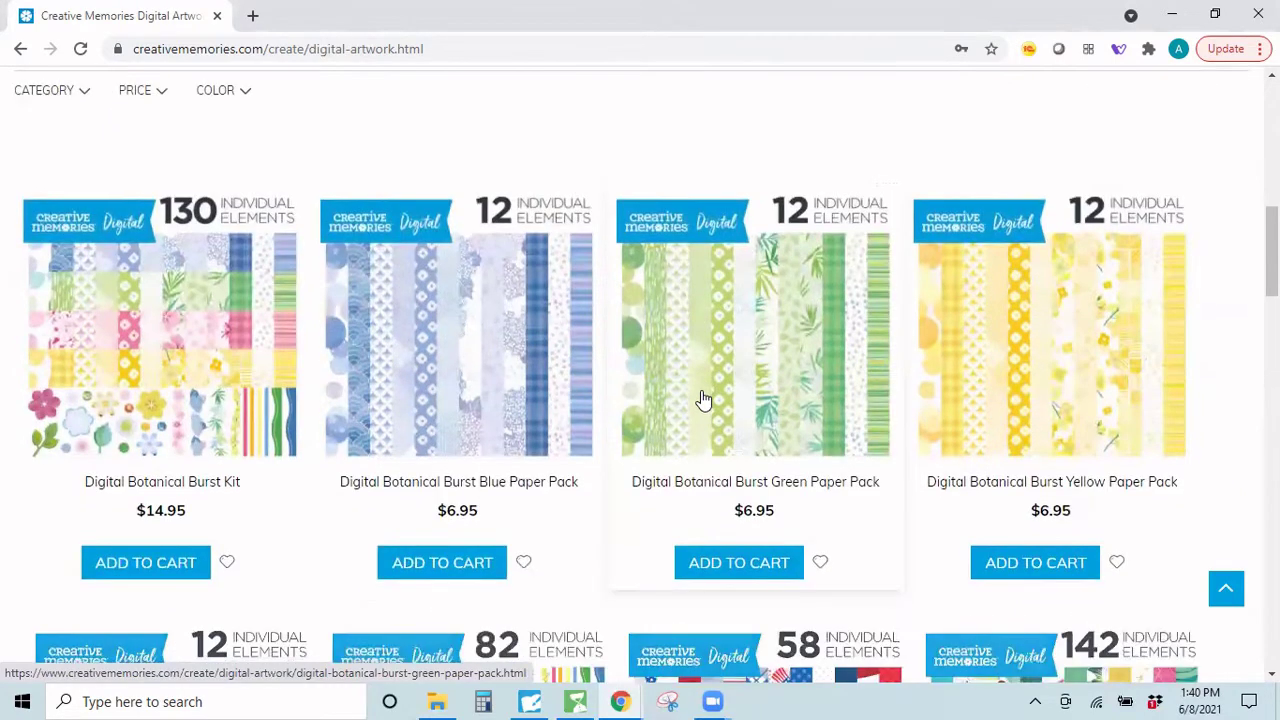
scroll(703, 400, down, 4)
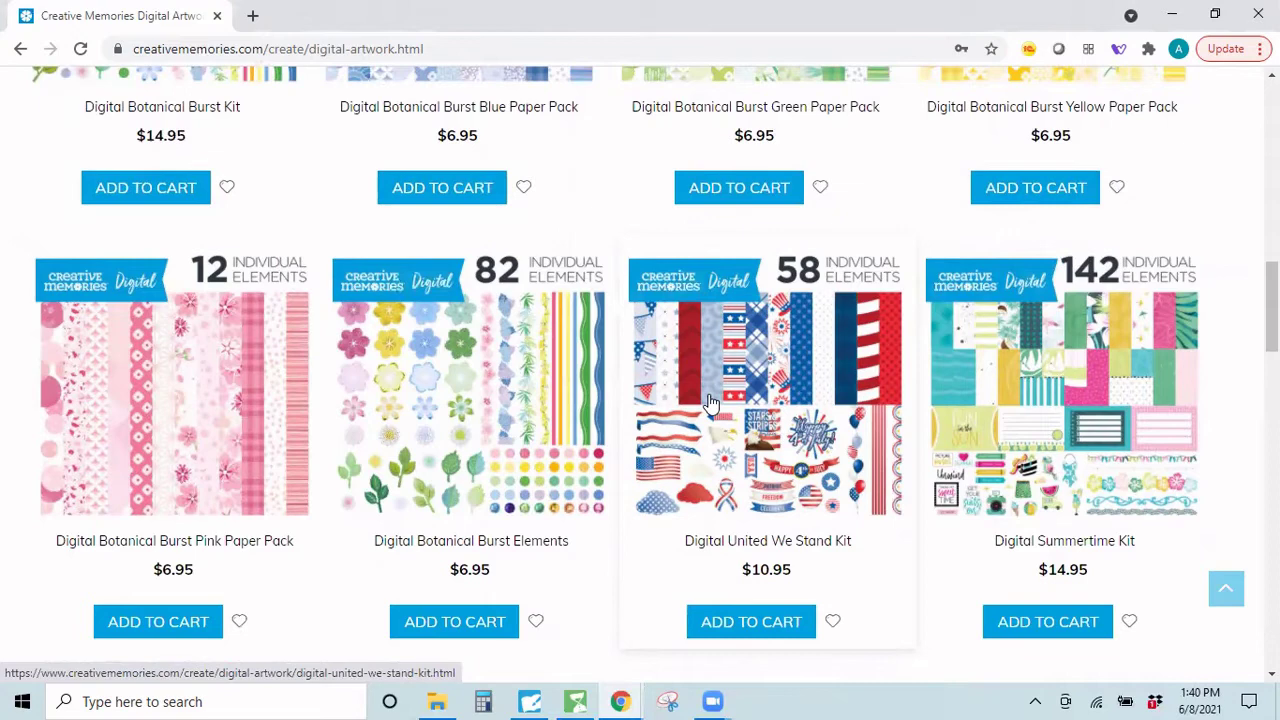
scroll(709, 400, down, 2)
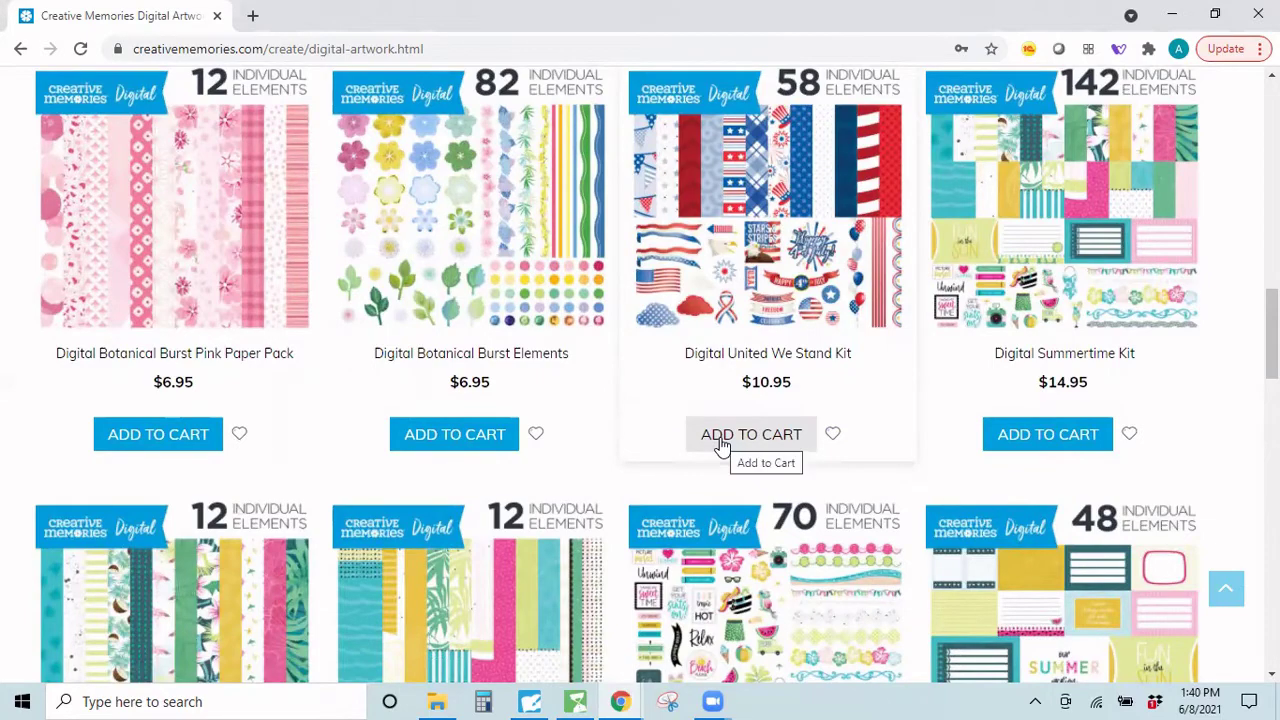
scroll(720, 445, up, 3)
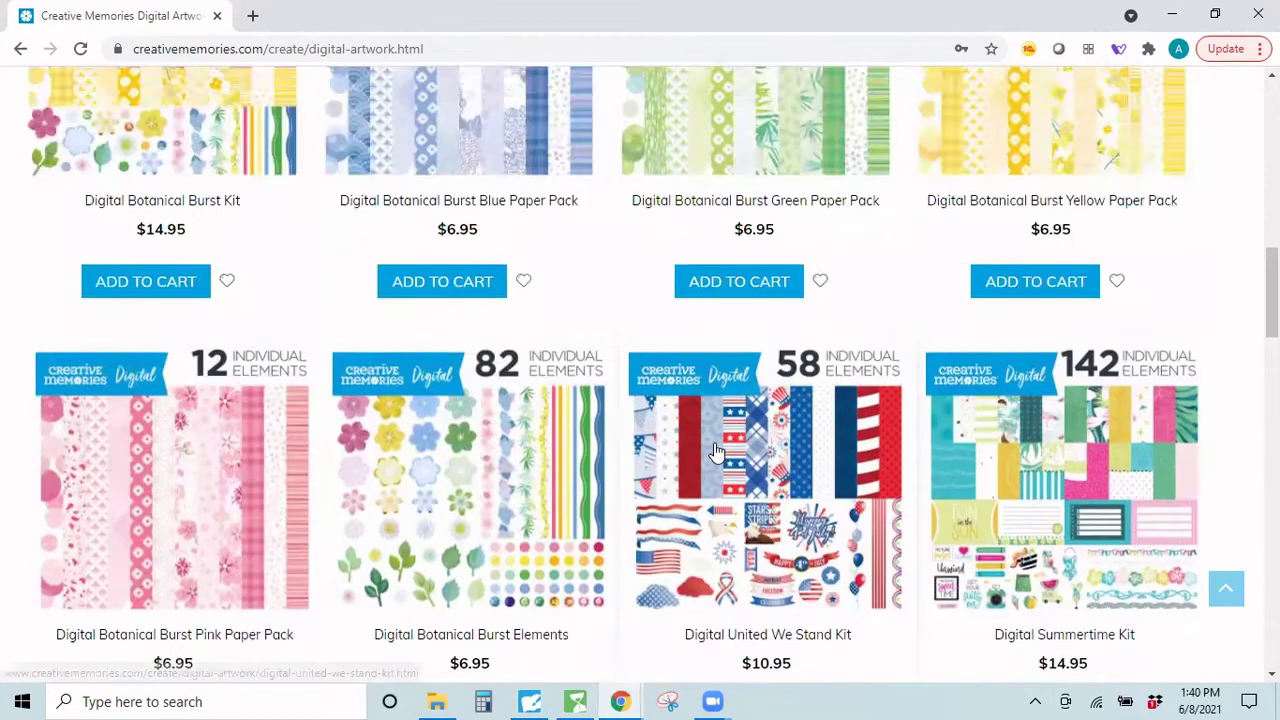
scroll(698, 462, up, 4)
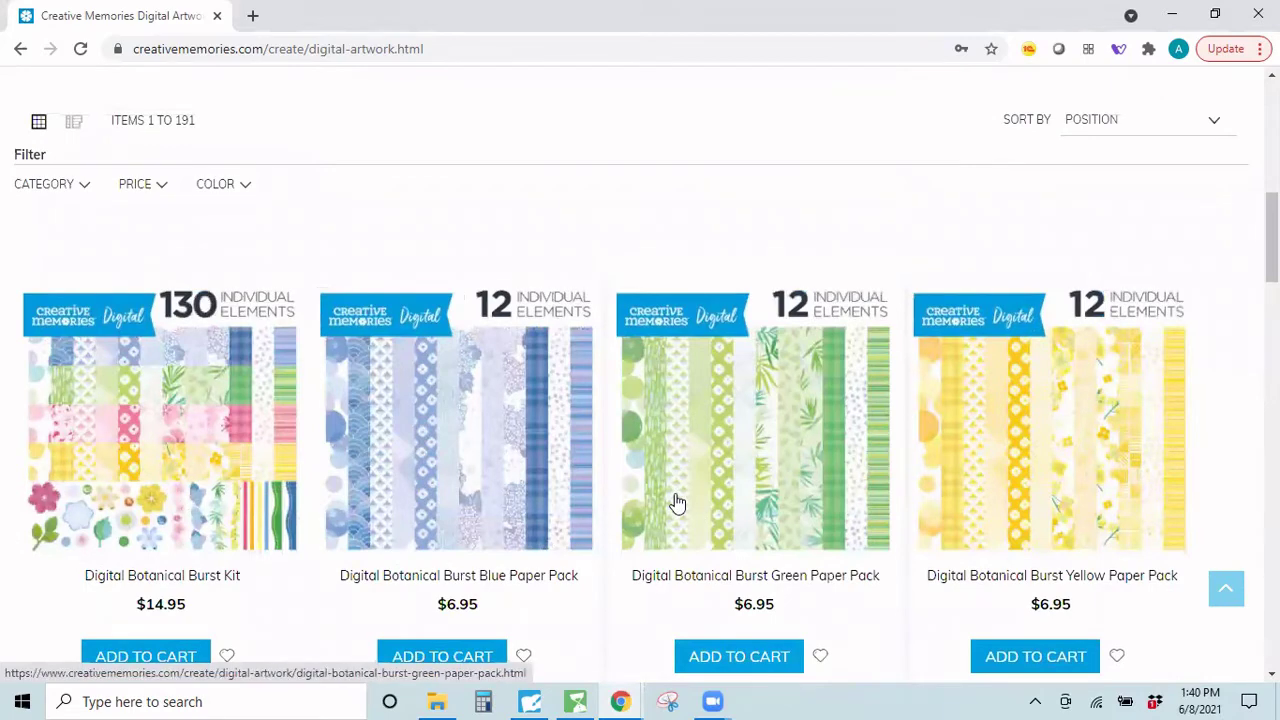
scroll(676, 502, up, 3)
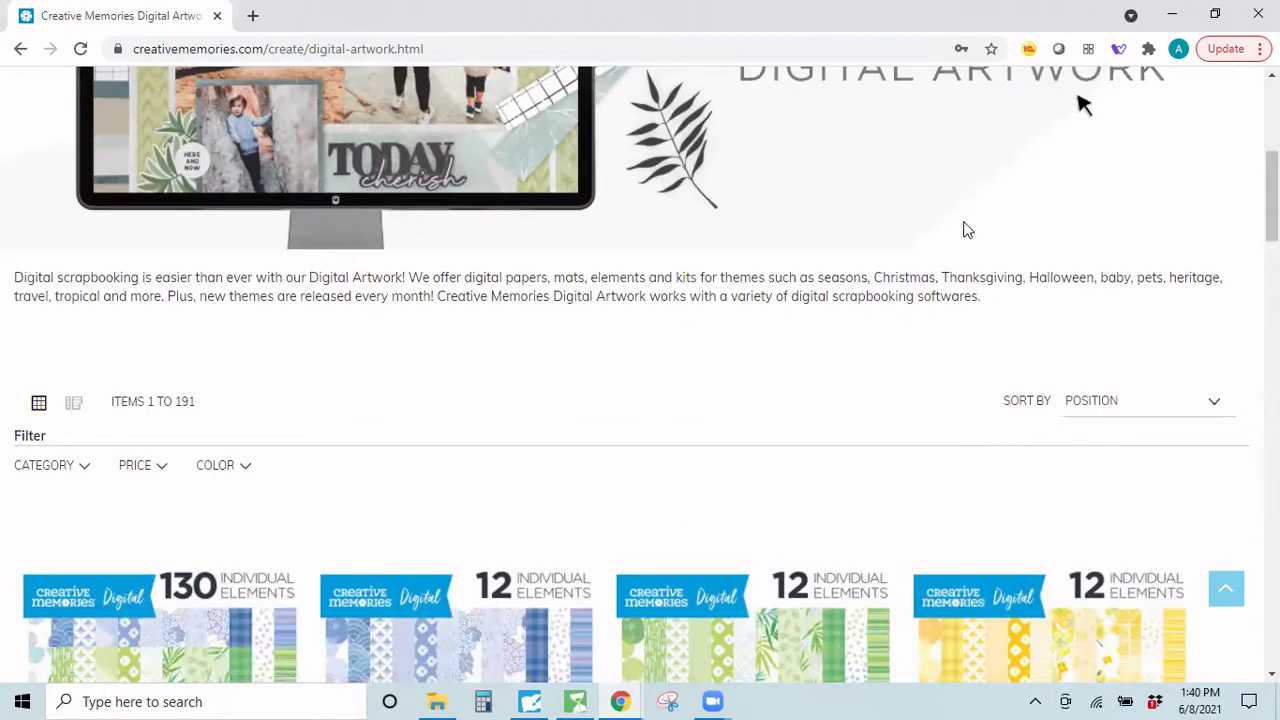
scroll(955, 292, up, 4)
scroll(952, 294, up, 1)
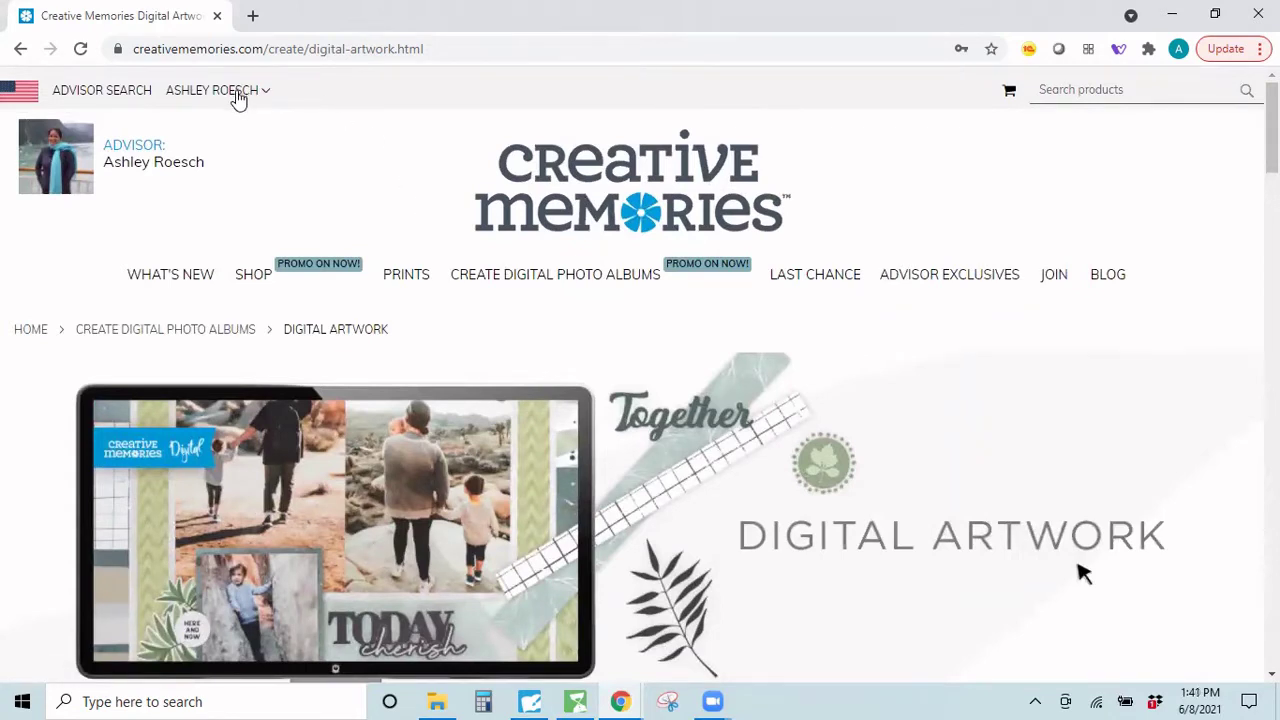
Go to My Account and open My Downloadable Products
click(238, 97)
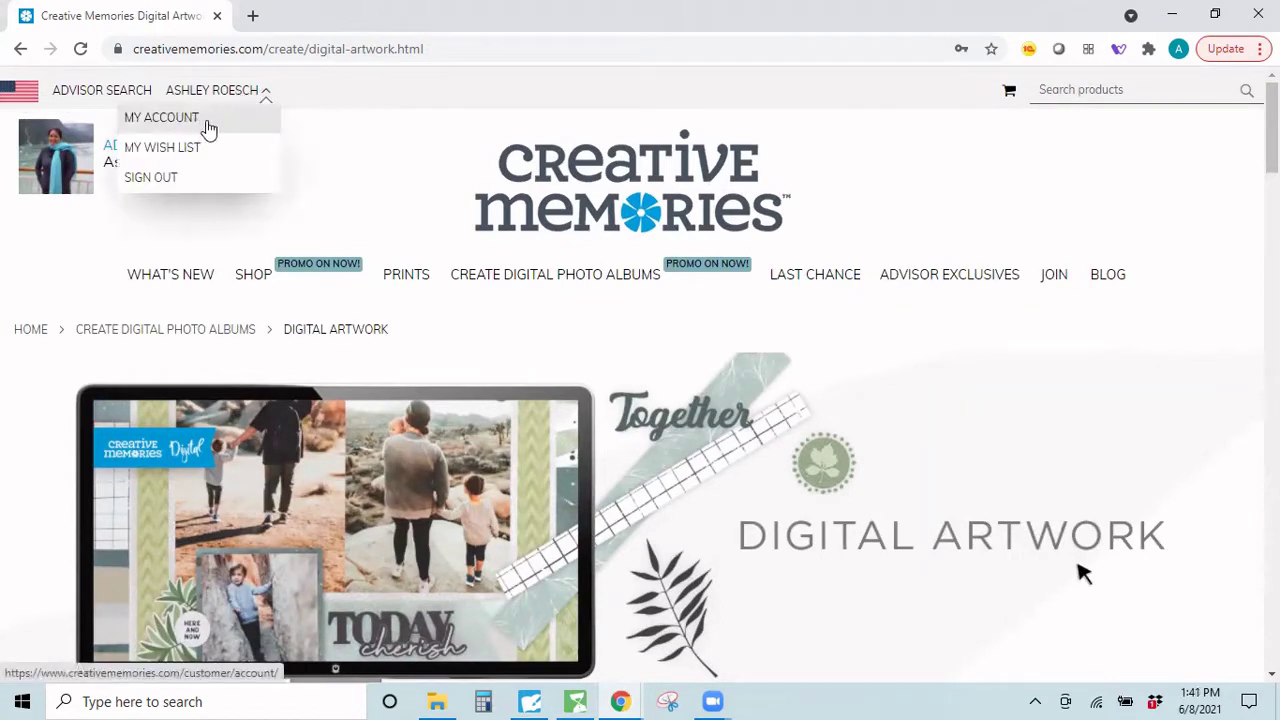
click(208, 129)
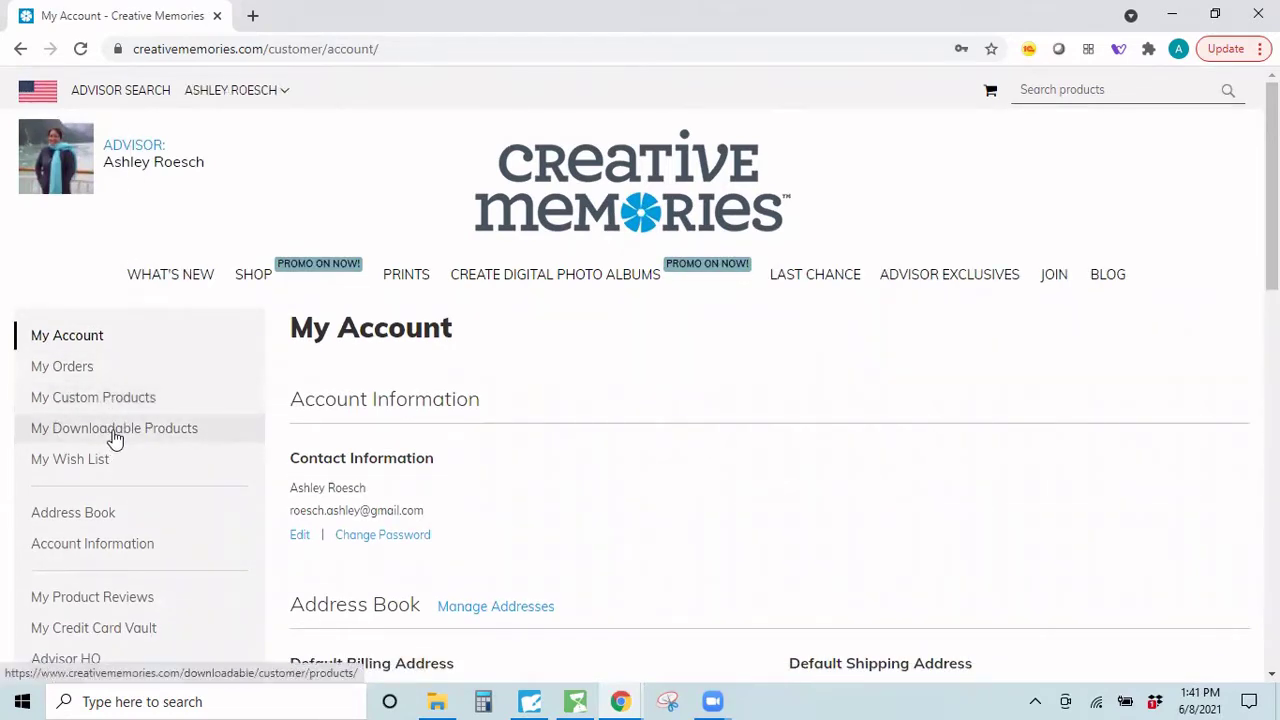
click(115, 430)
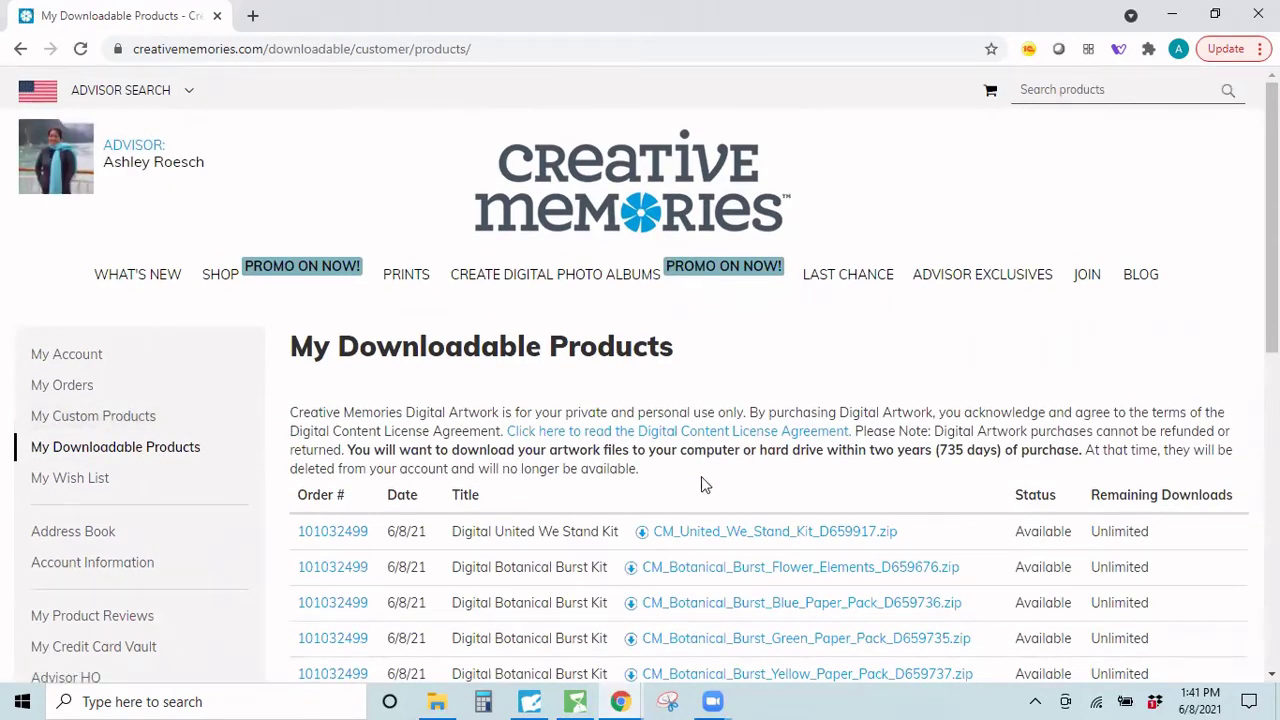
Download the CM_United_We_Stand_Kit zip from the downloadable products list
click(724, 514)
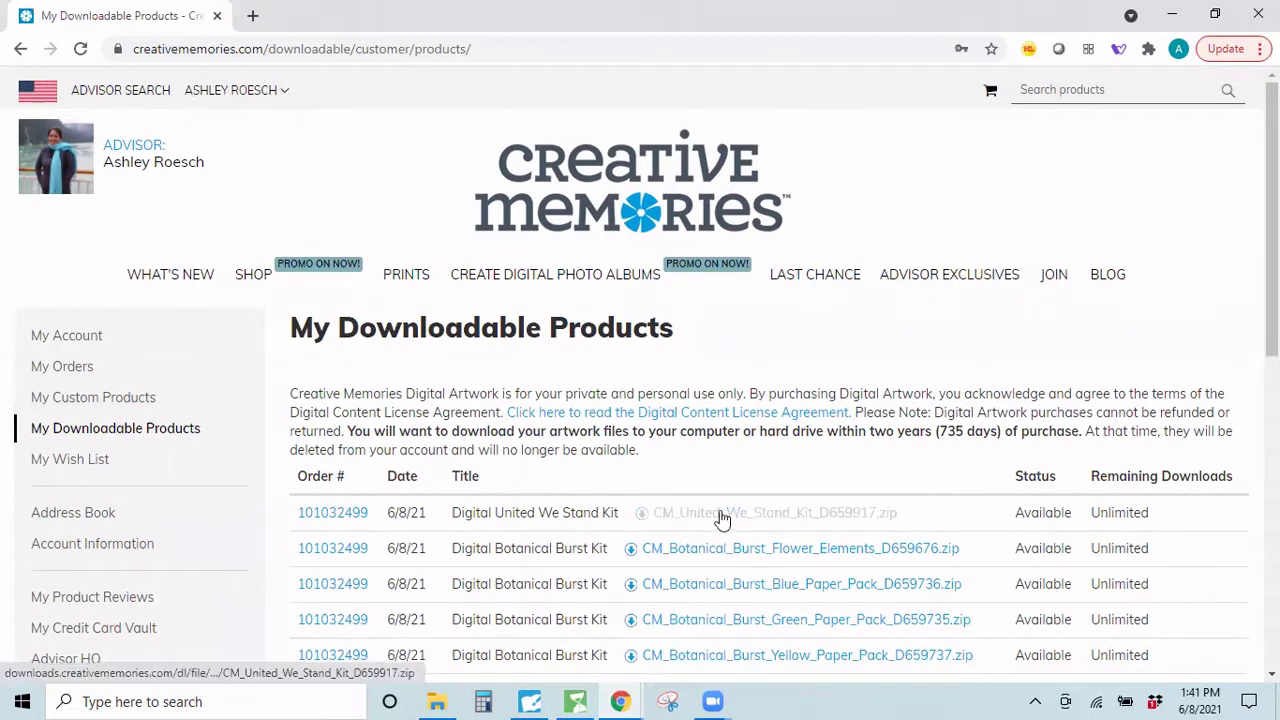
click(745, 515)
click(772, 519)
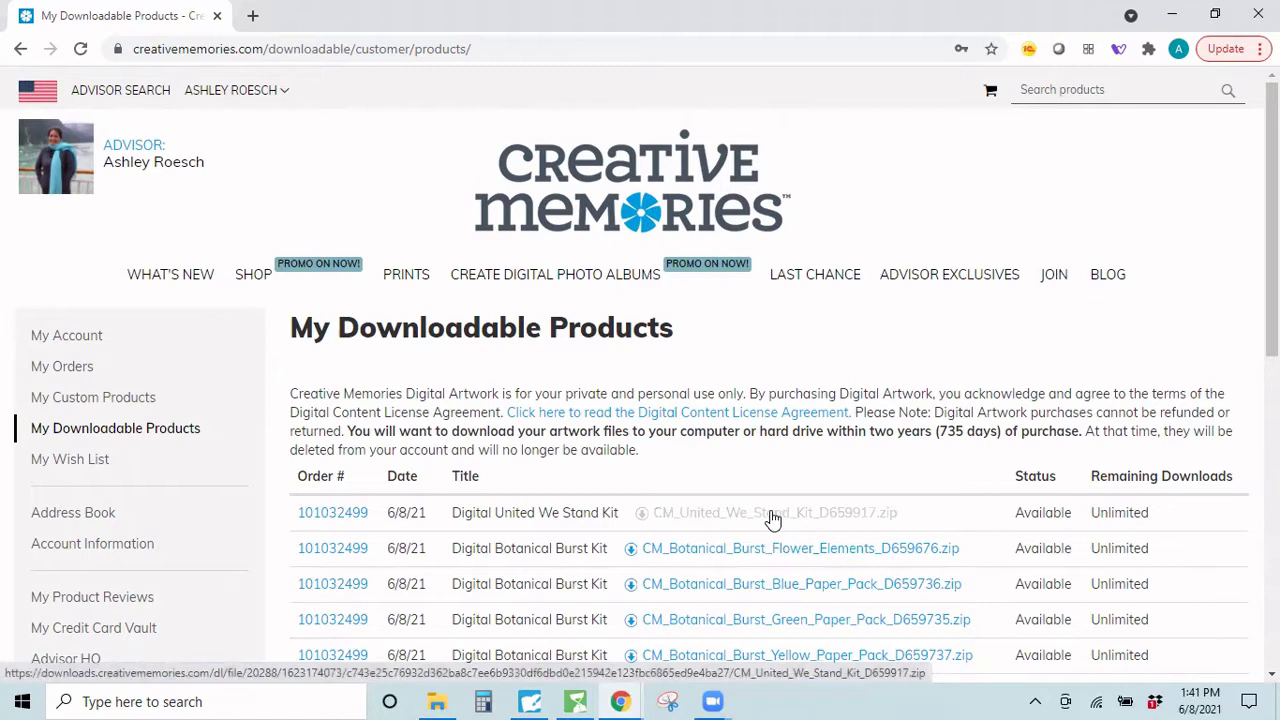
click(751, 557)
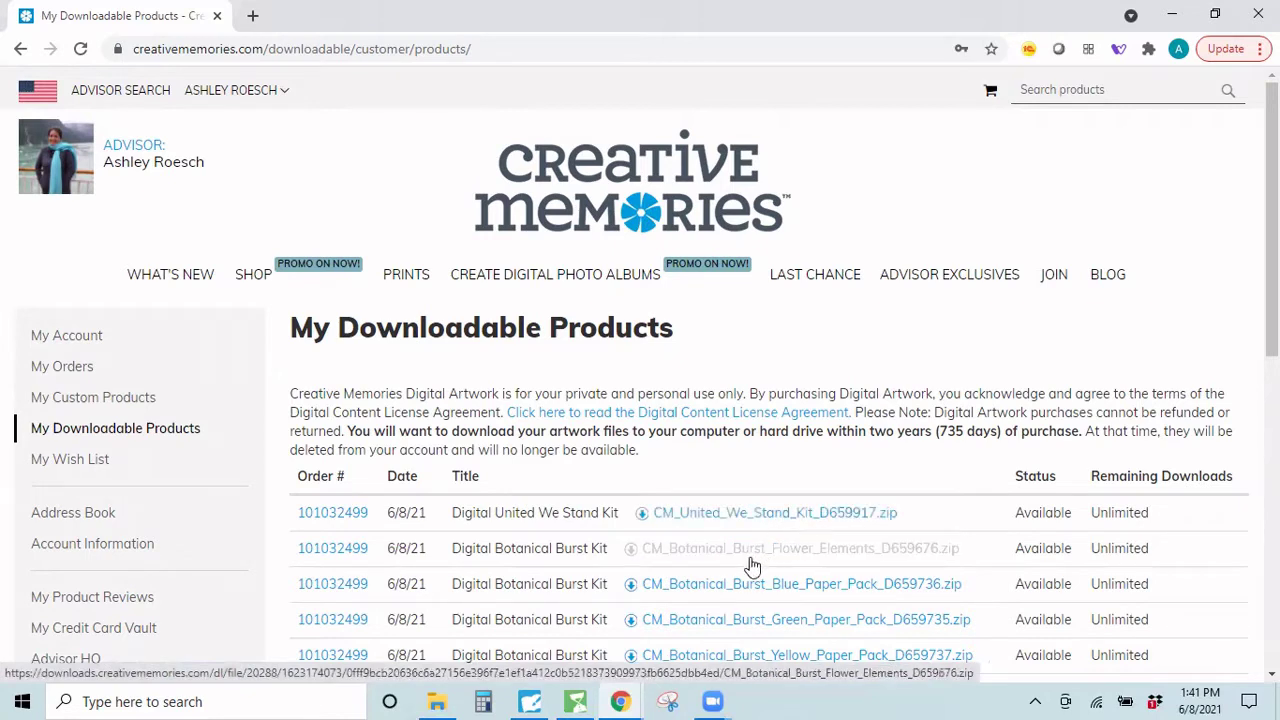
click(738, 516)
click(757, 551)
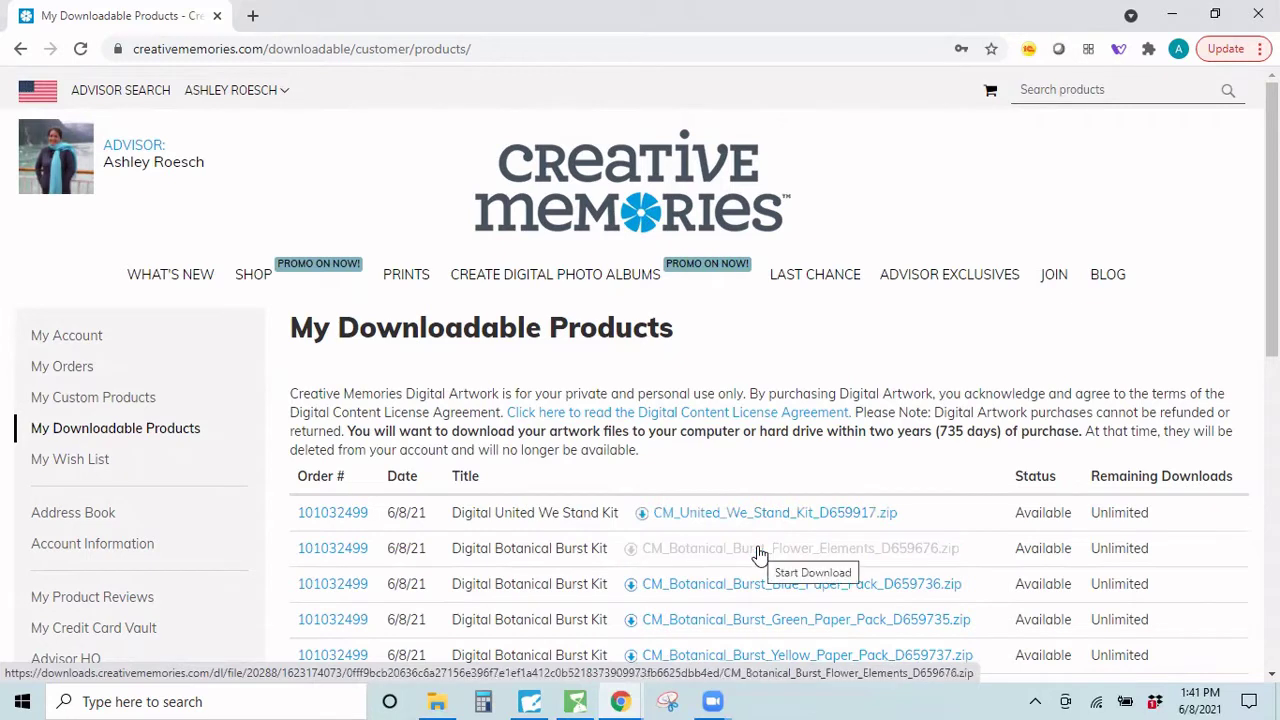
click(775, 520)
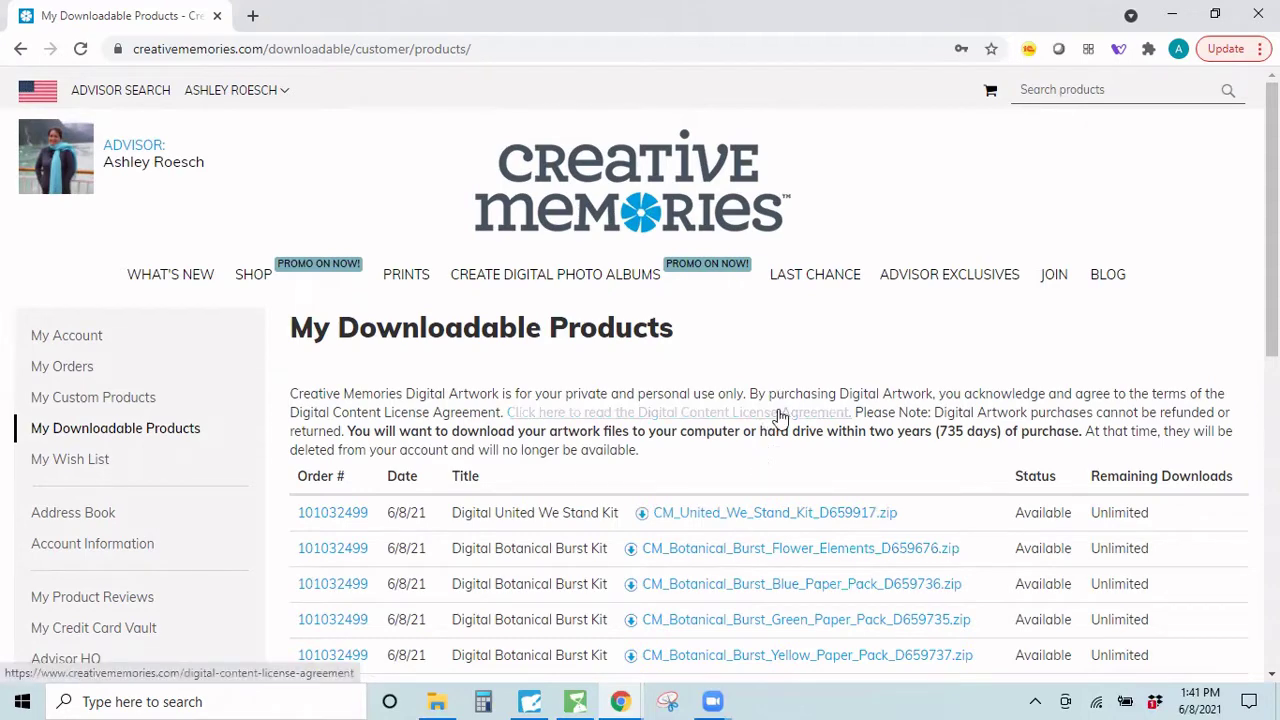
scroll(775, 415, down, 1)
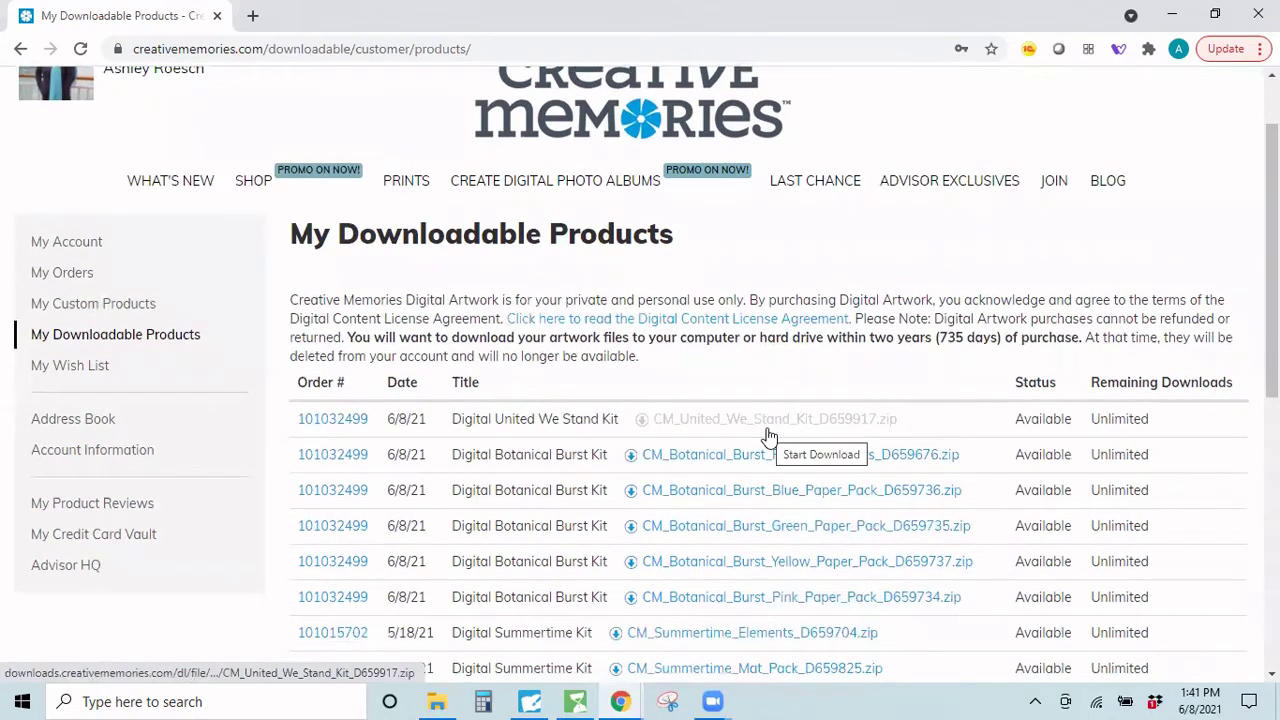
click(735, 426)
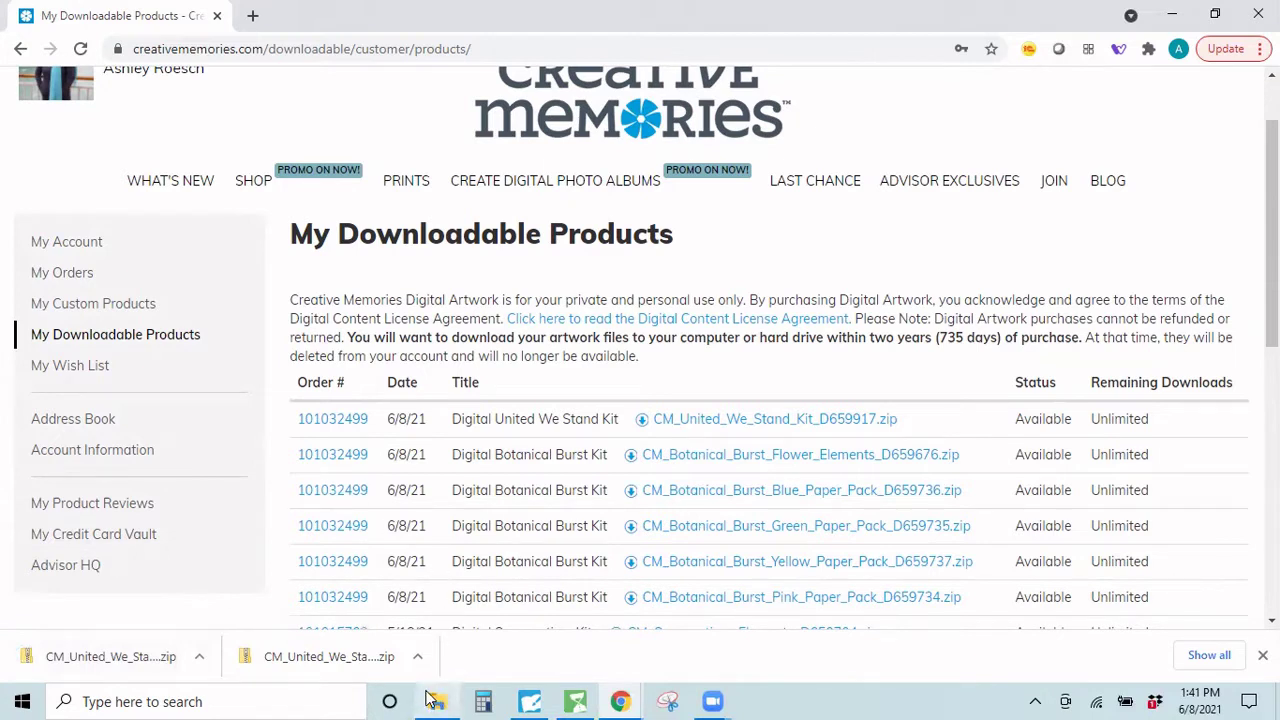
Open the CM_United_We_Stand_Kit_D659917 zip from Downloads in File Explorer
mouse_move(438, 699)
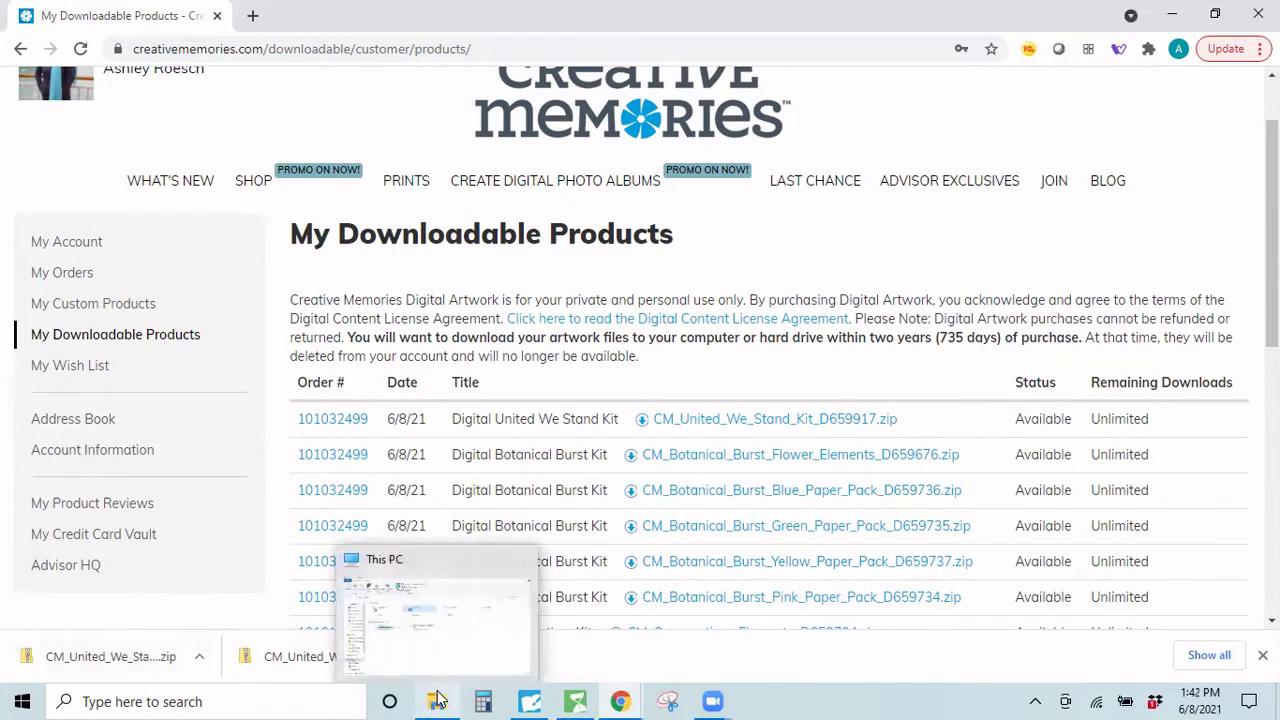
click(438, 699)
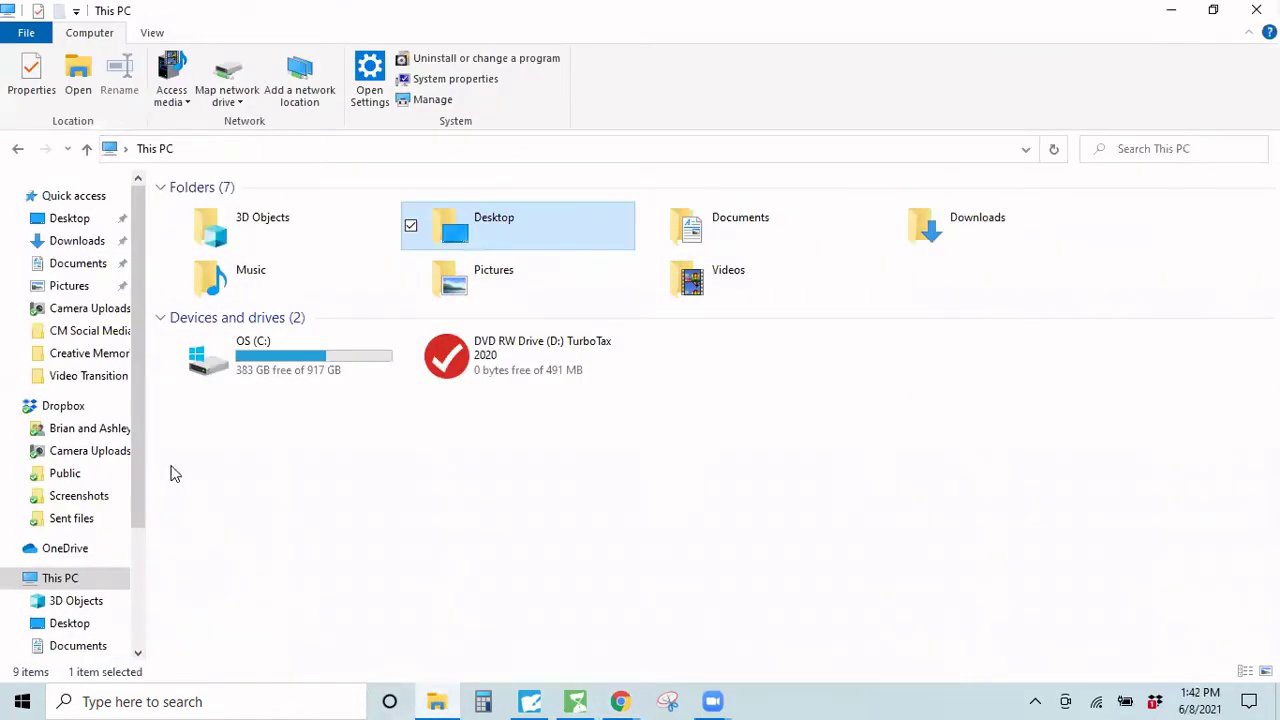
click(80, 248)
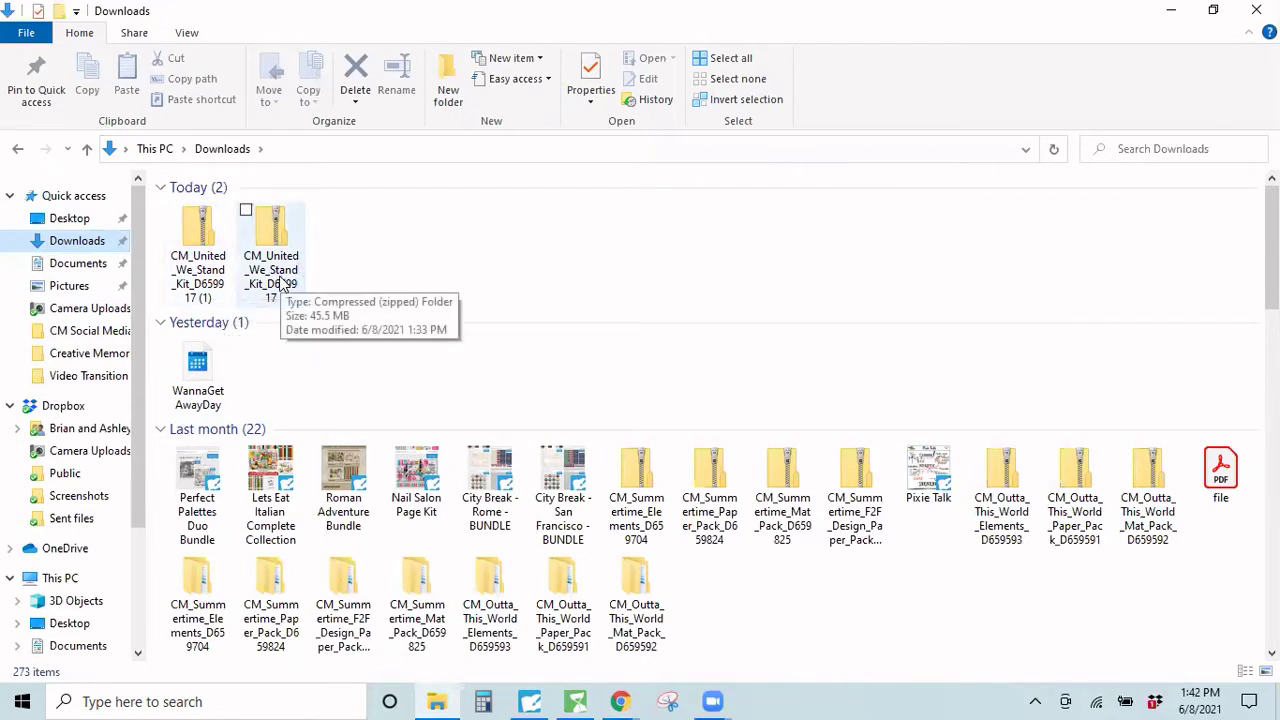
click(278, 283)
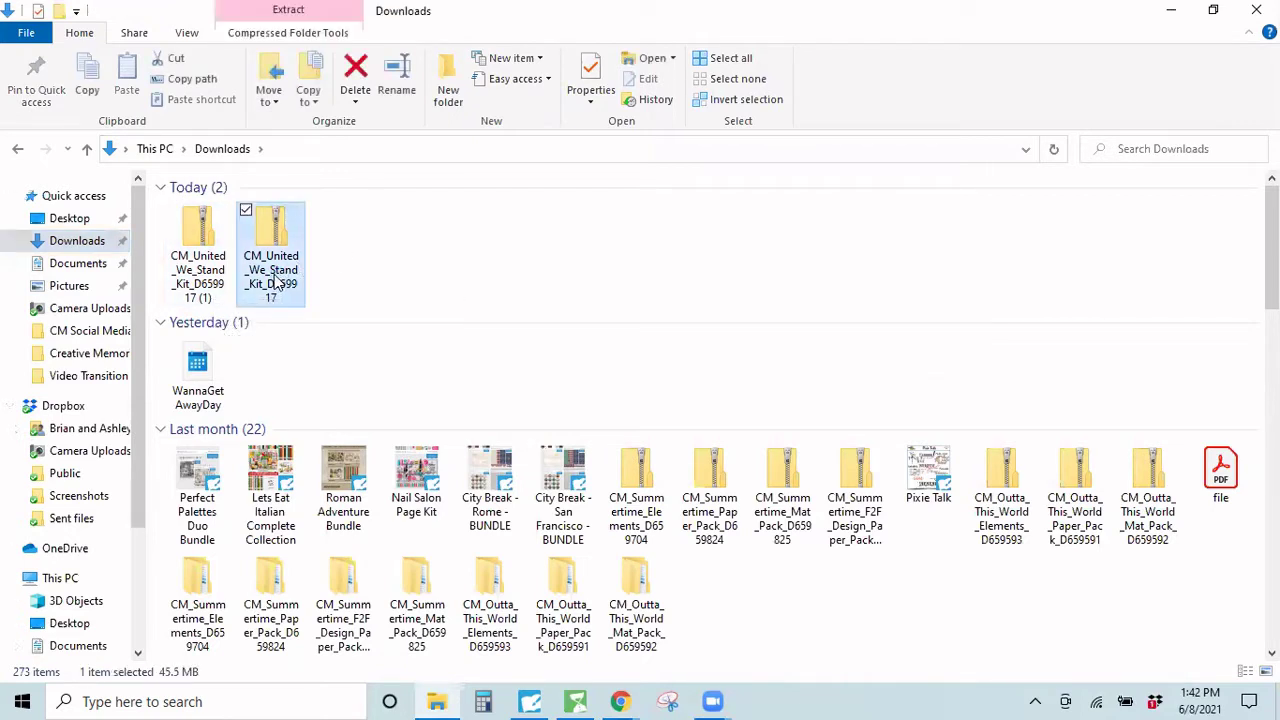
double_click(279, 284)
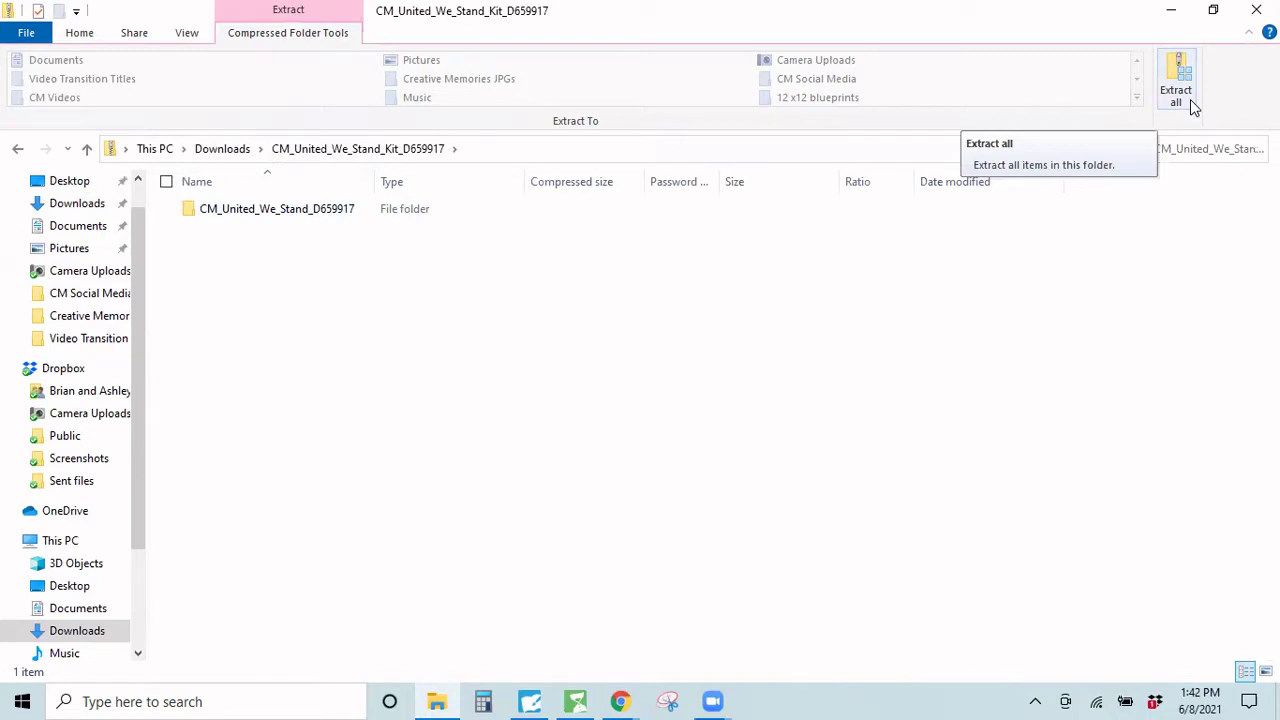
Extract the kit zip to the default Downloads path with Show extracted files turned off
click(1190, 99)
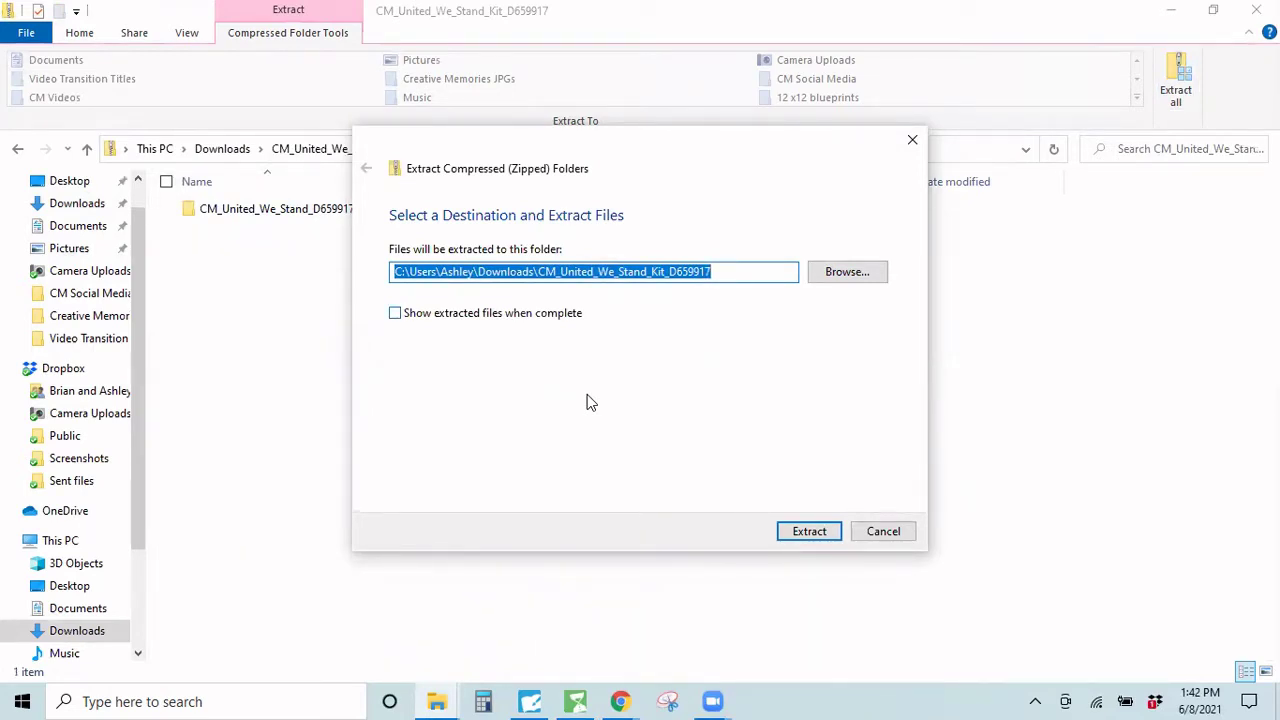
key(alt+h)
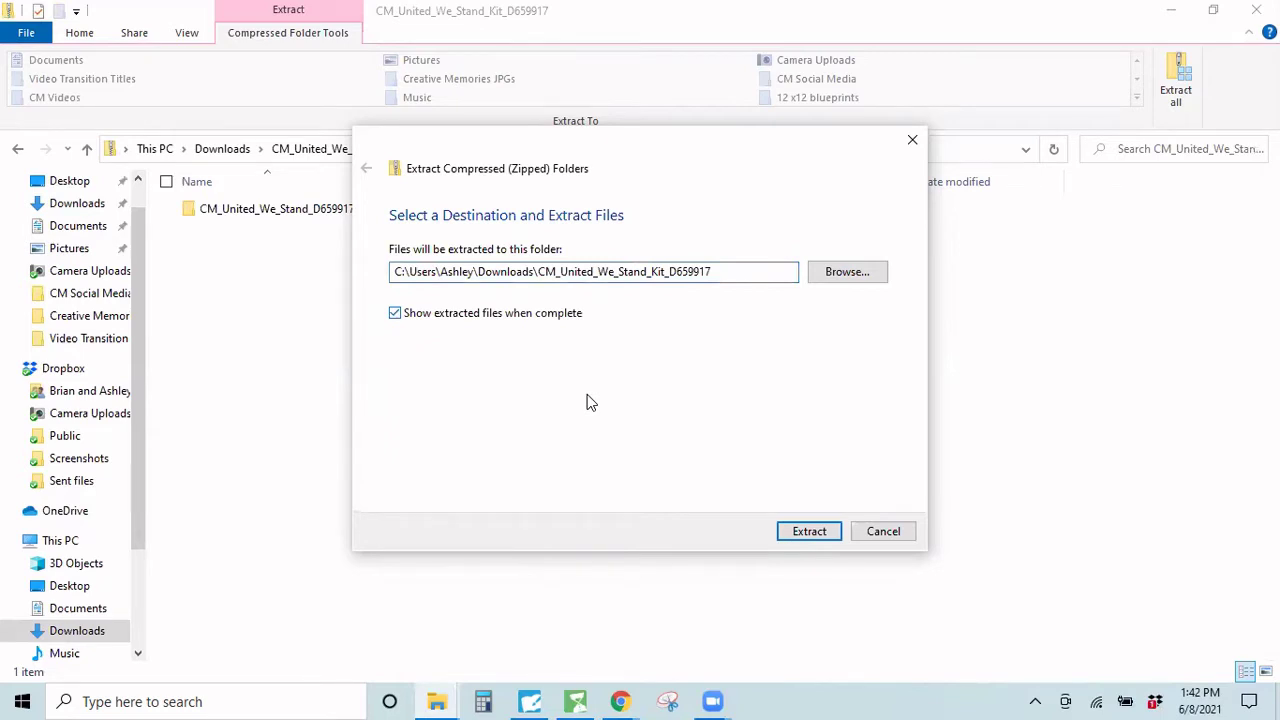
key(space)
click(810, 531)
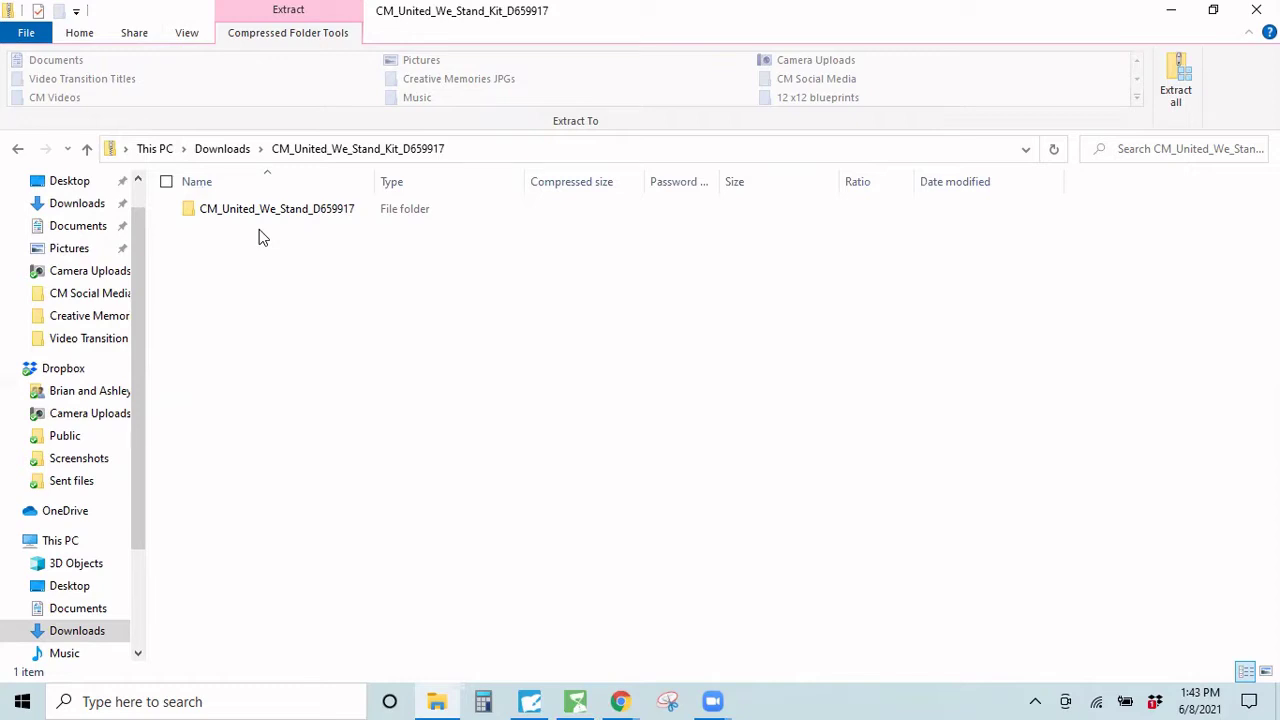
Switch to Artisan and open Manage content to show the Commercial Art Kits library
click(530, 700)
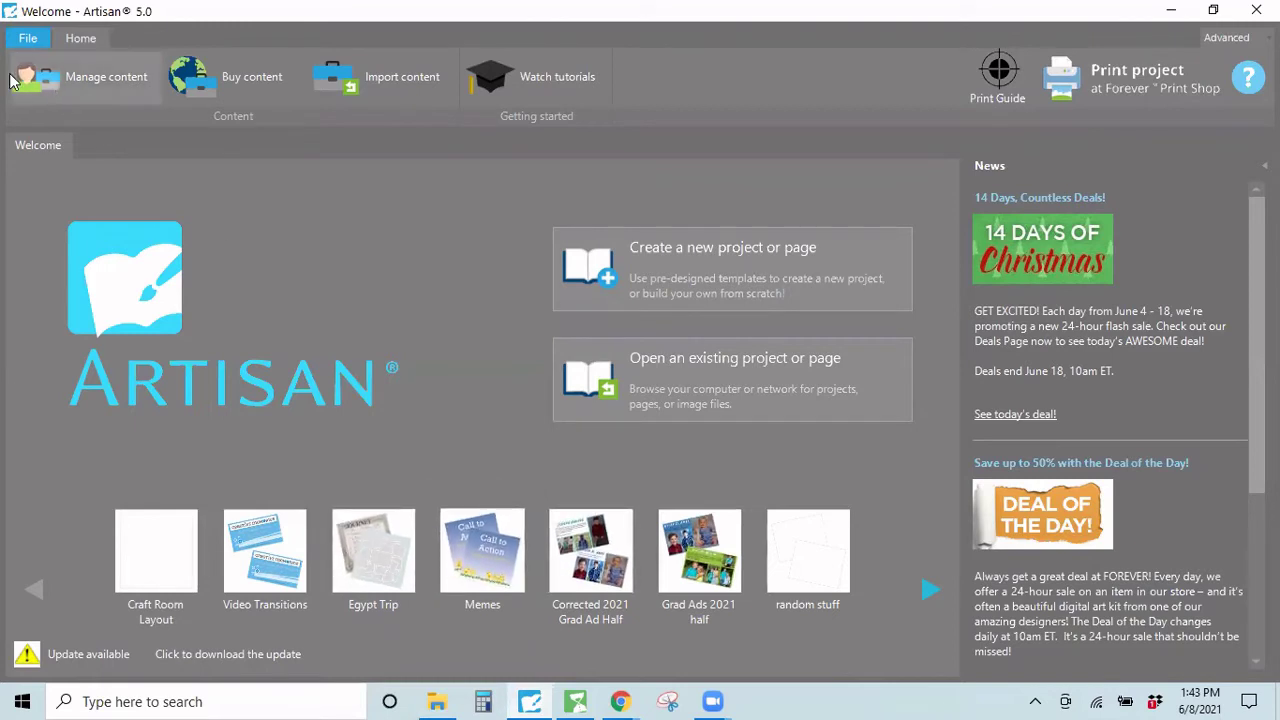
click(84, 88)
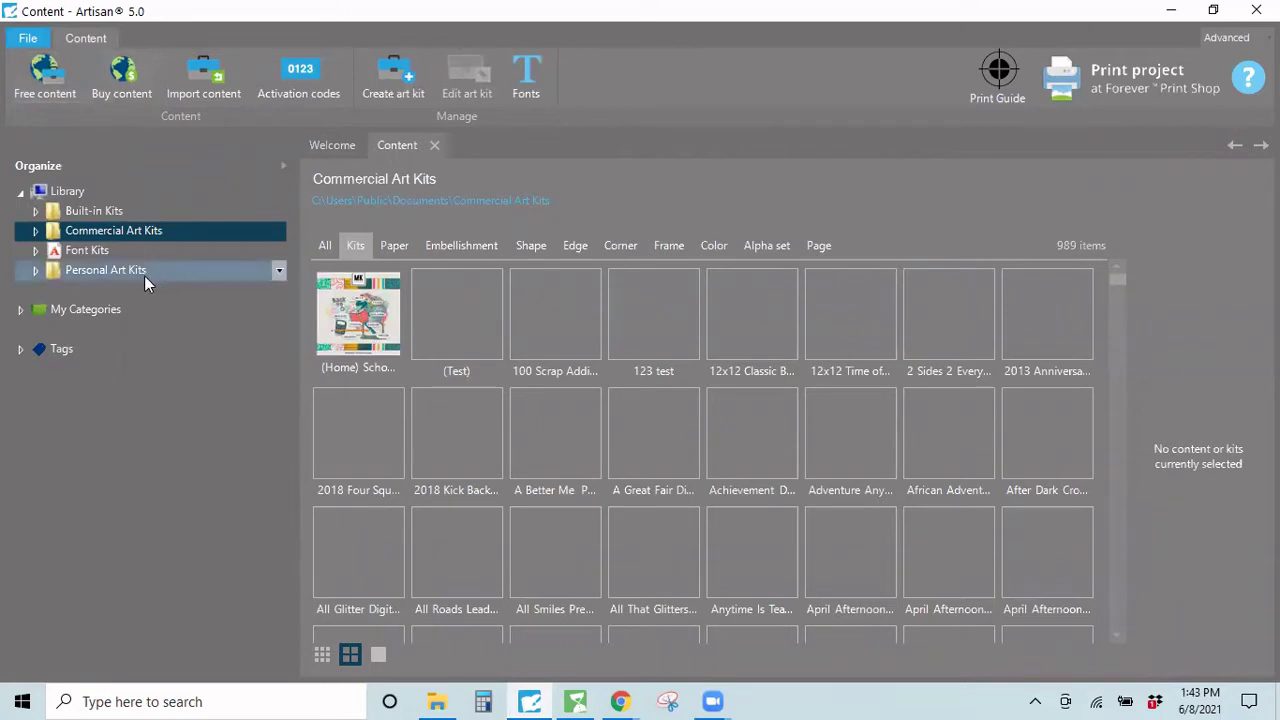
Start a new art kit in Commercial Art Kits named 'CM - United We Stand'
click(409, 96)
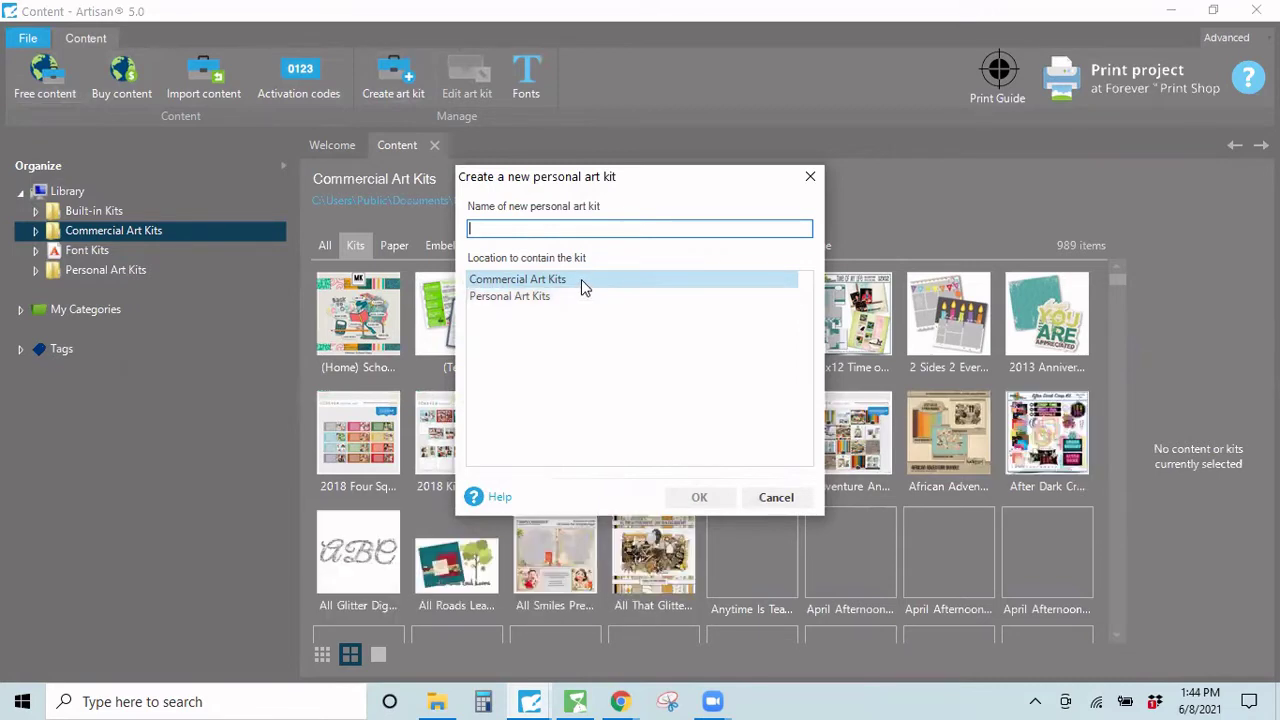
click(581, 279)
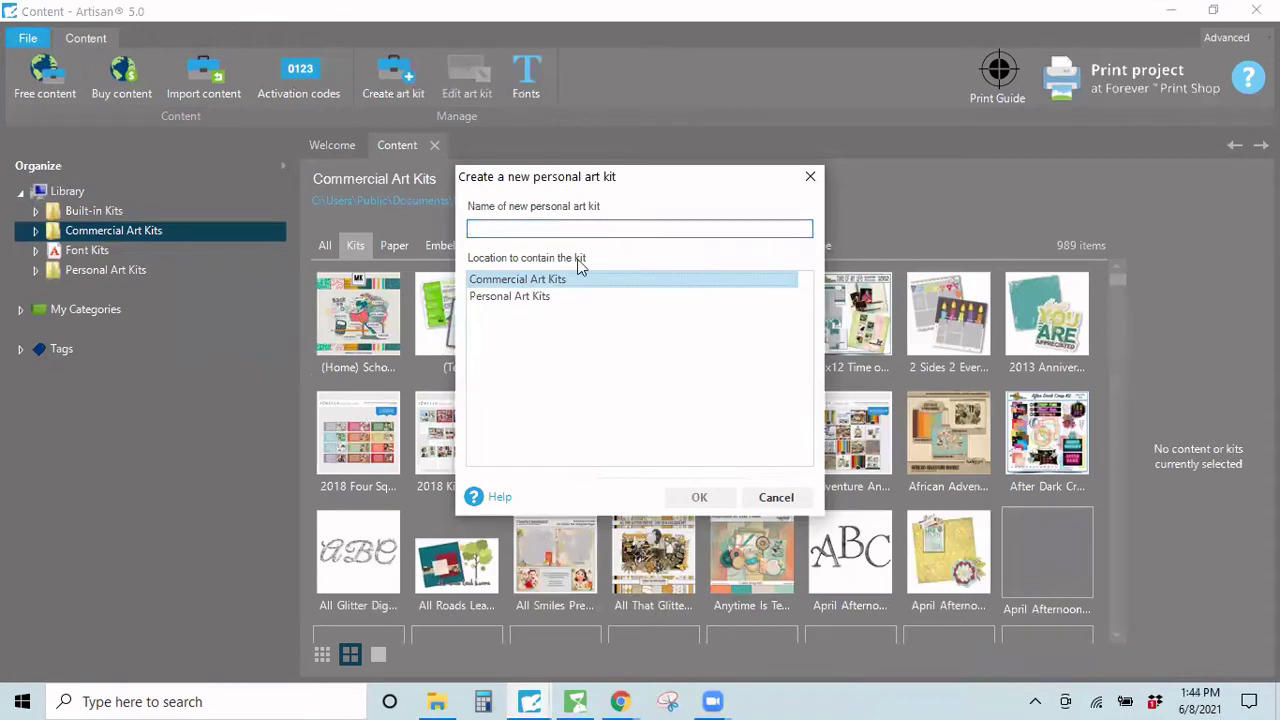
click(570, 226)
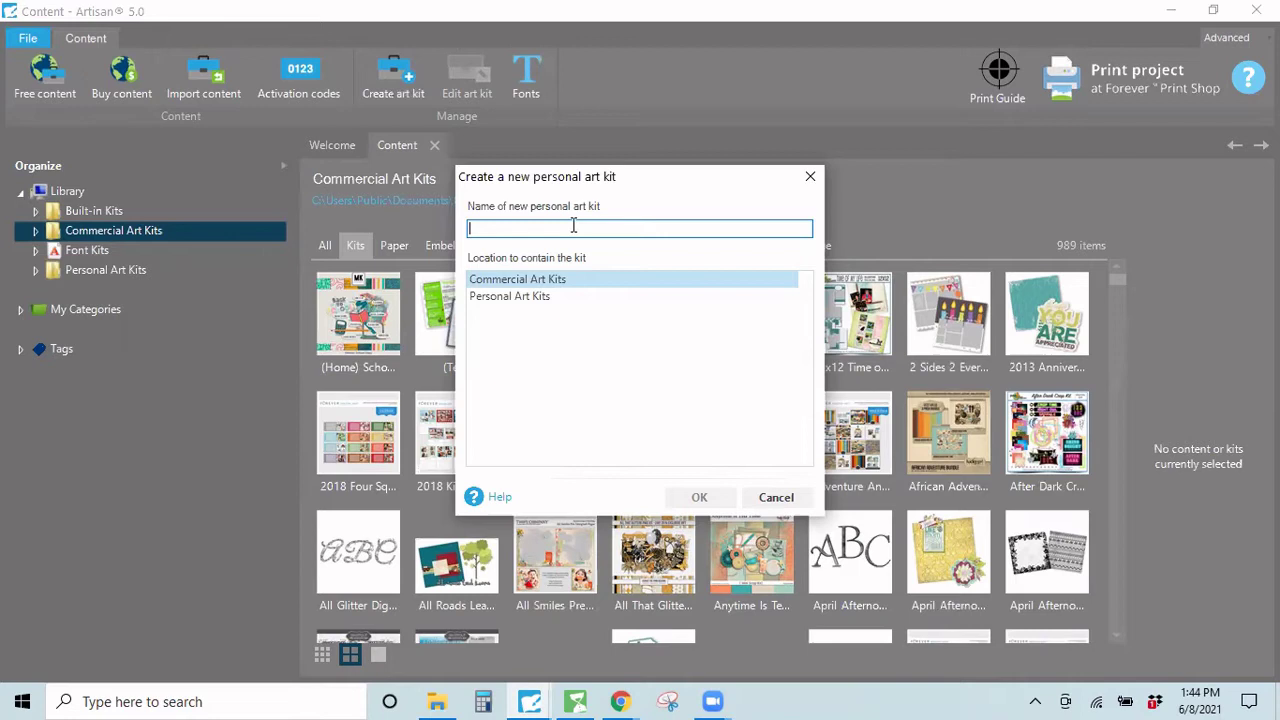
text(CM -)
click(437, 701)
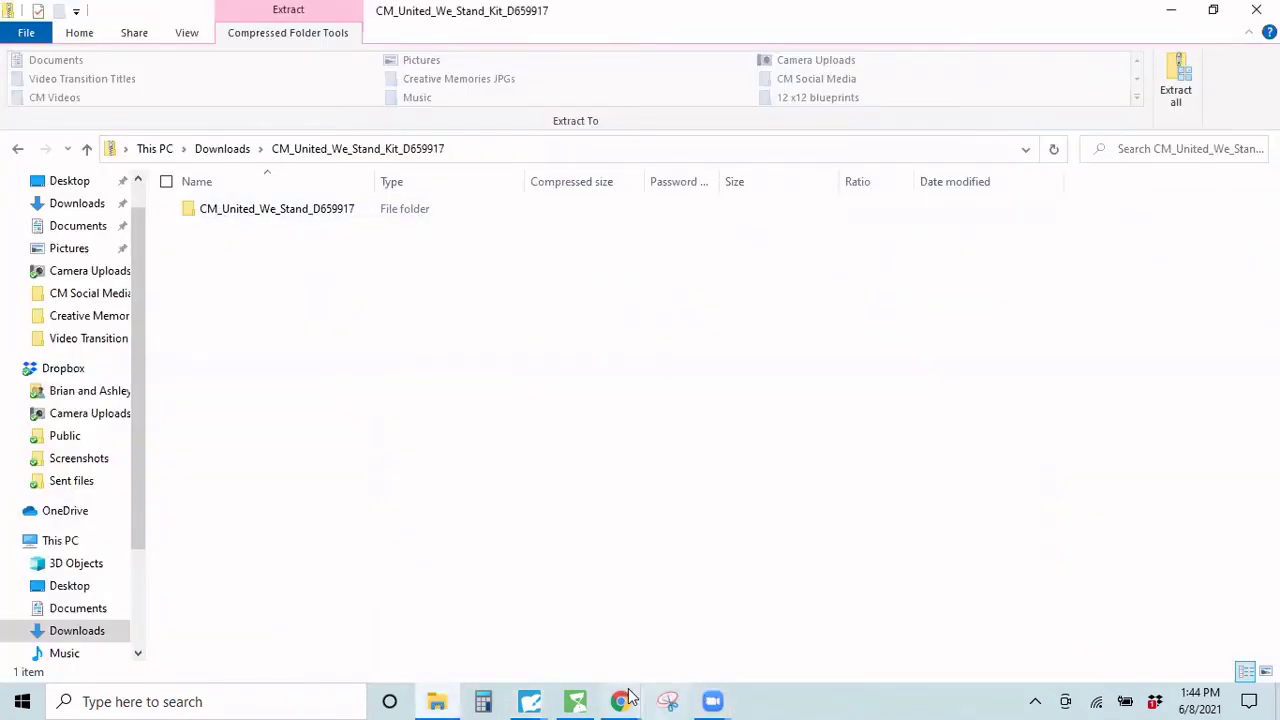
click(532, 699)
click(480, 612)
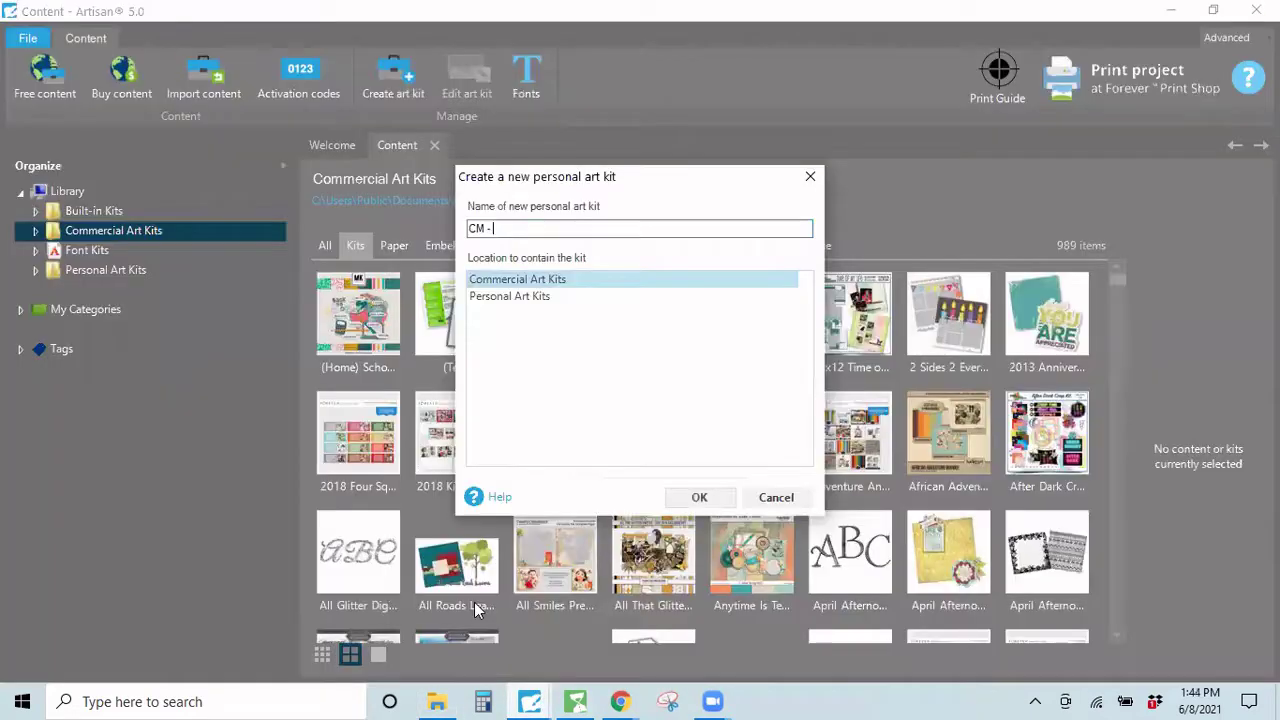
text(United We Stand)
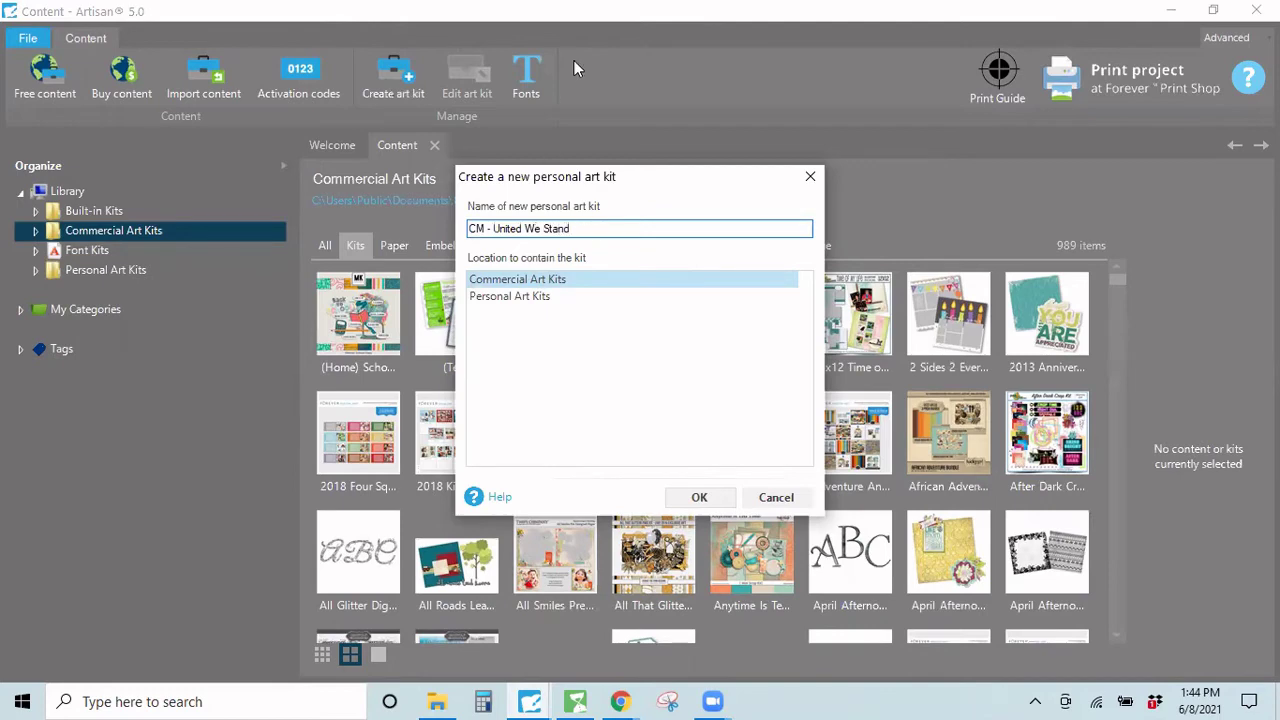
Confirm the CM - United We Stand kit and show its Paper items
click(698, 499)
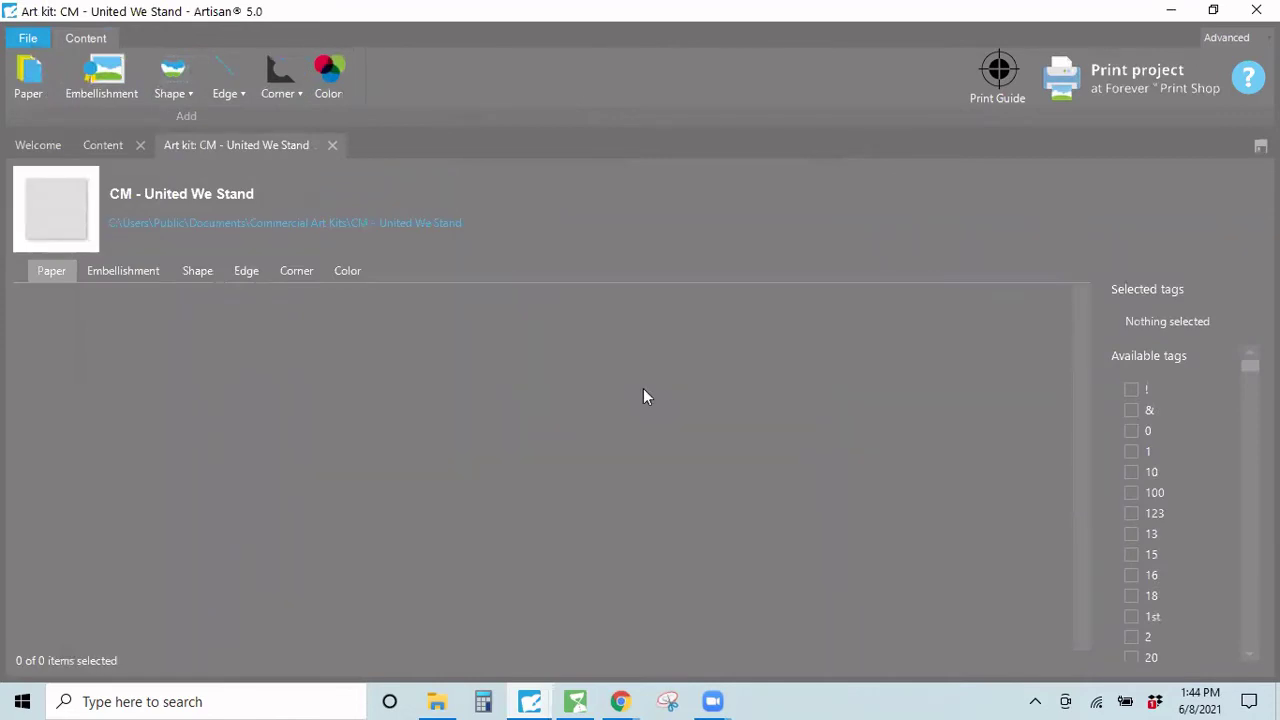
click(56, 268)
In Get images, browse to Downloads > CM_United_We_Stand_Kit_D659917 and its inner kit folder
click(30, 80)
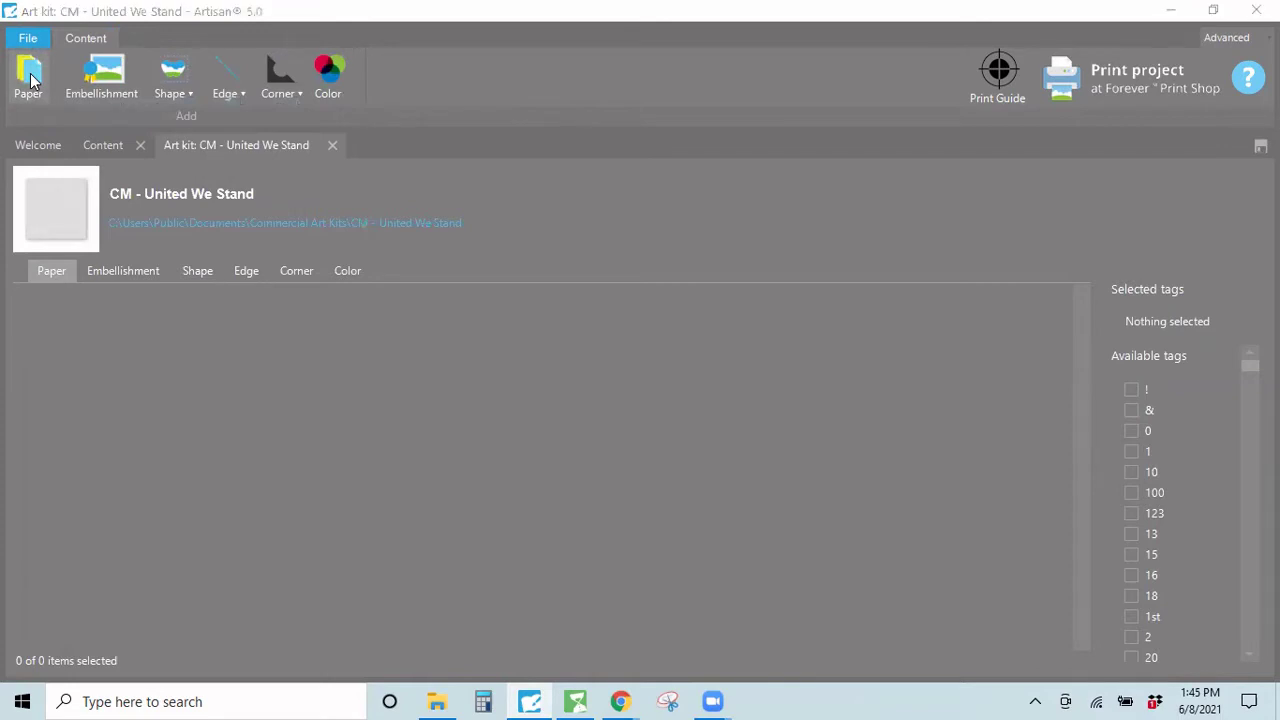
scroll(243, 400, down, 3)
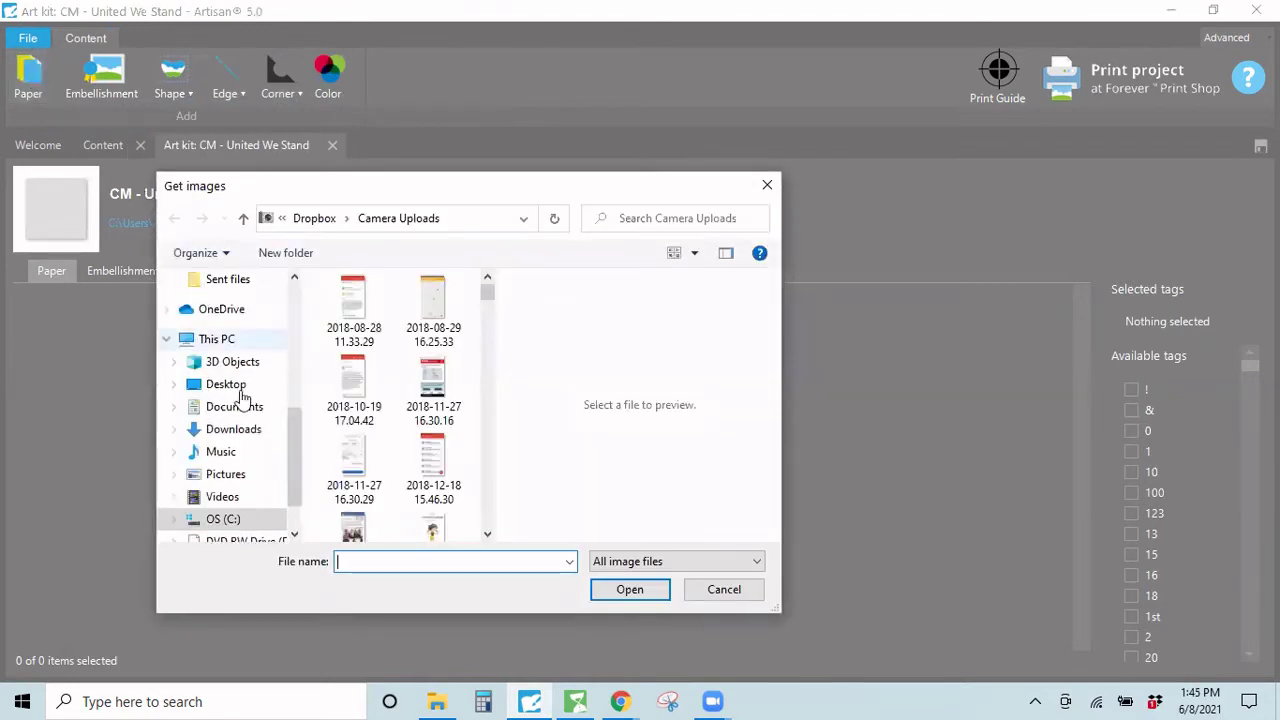
drag(294, 503, 309, 390)
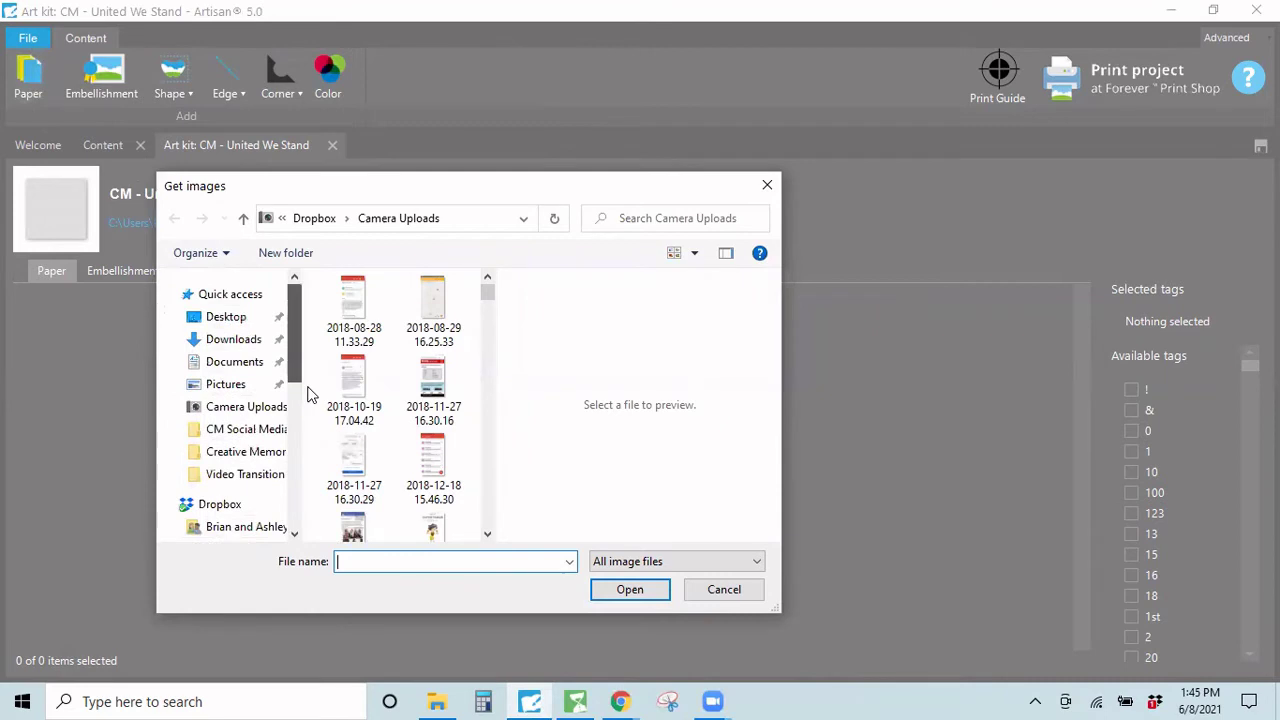
drag(351, 188, 349, 159)
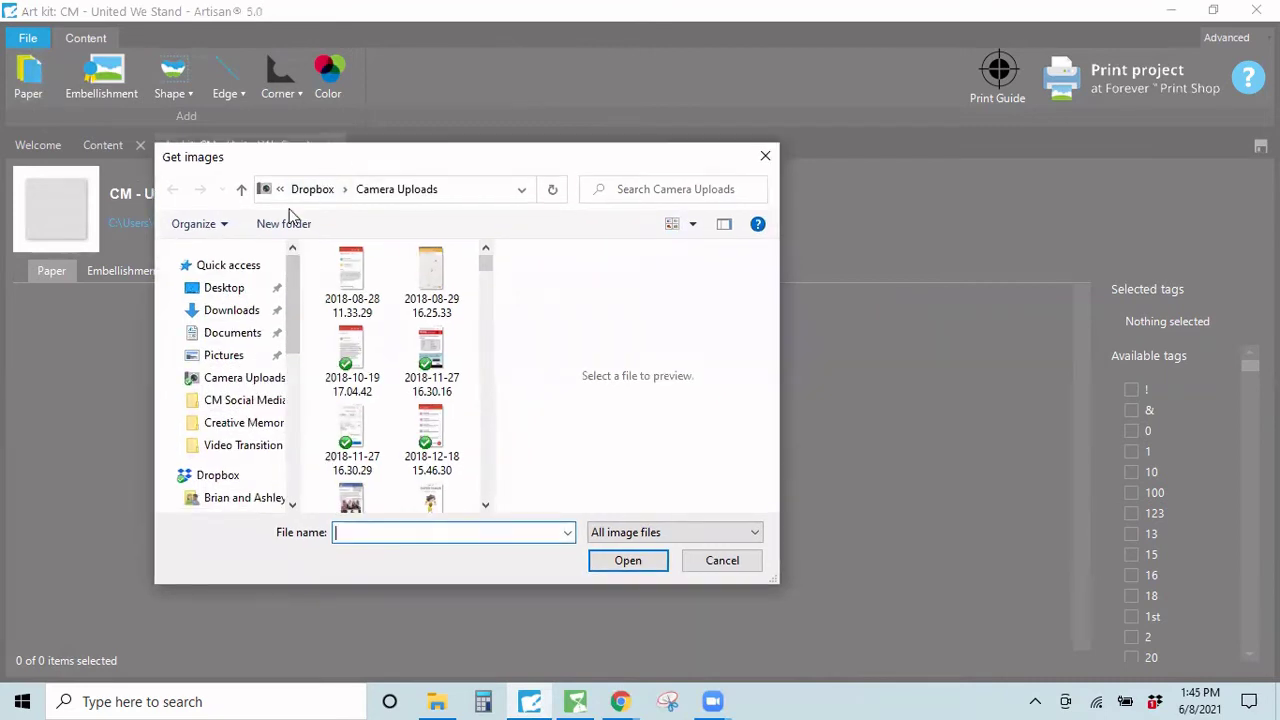
click(230, 309)
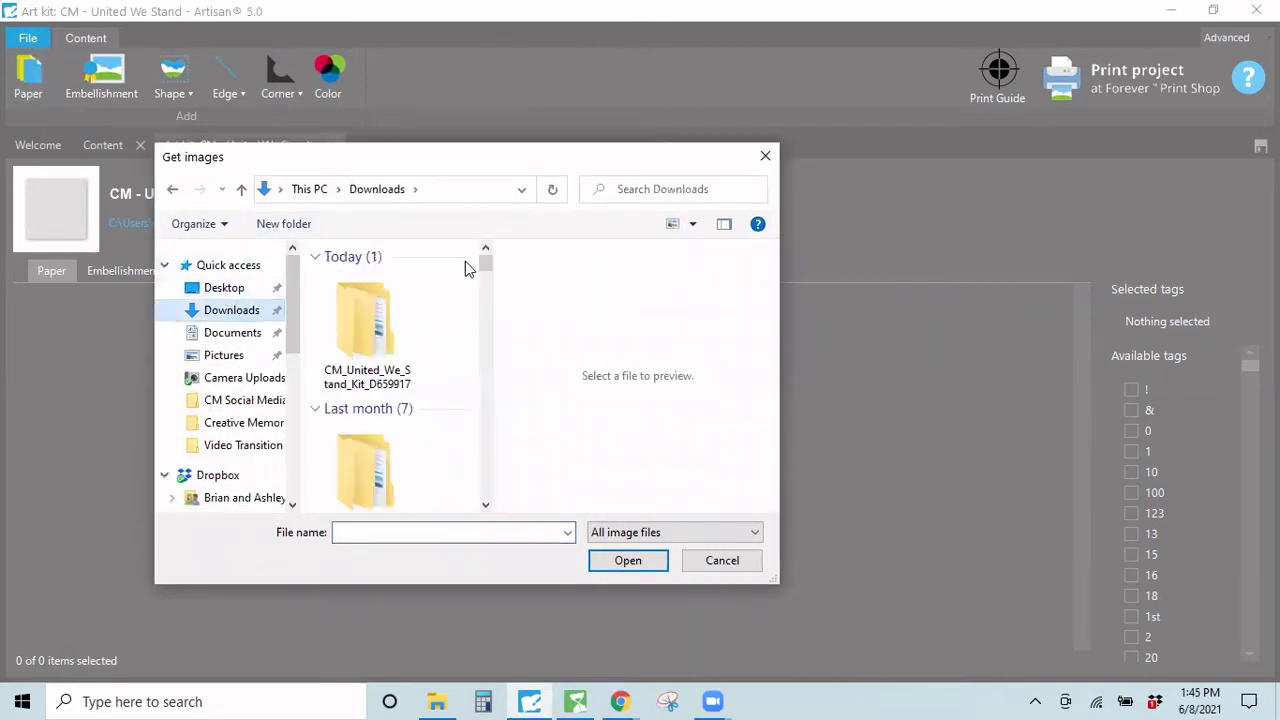
drag(503, 160, 509, 112)
click(387, 287)
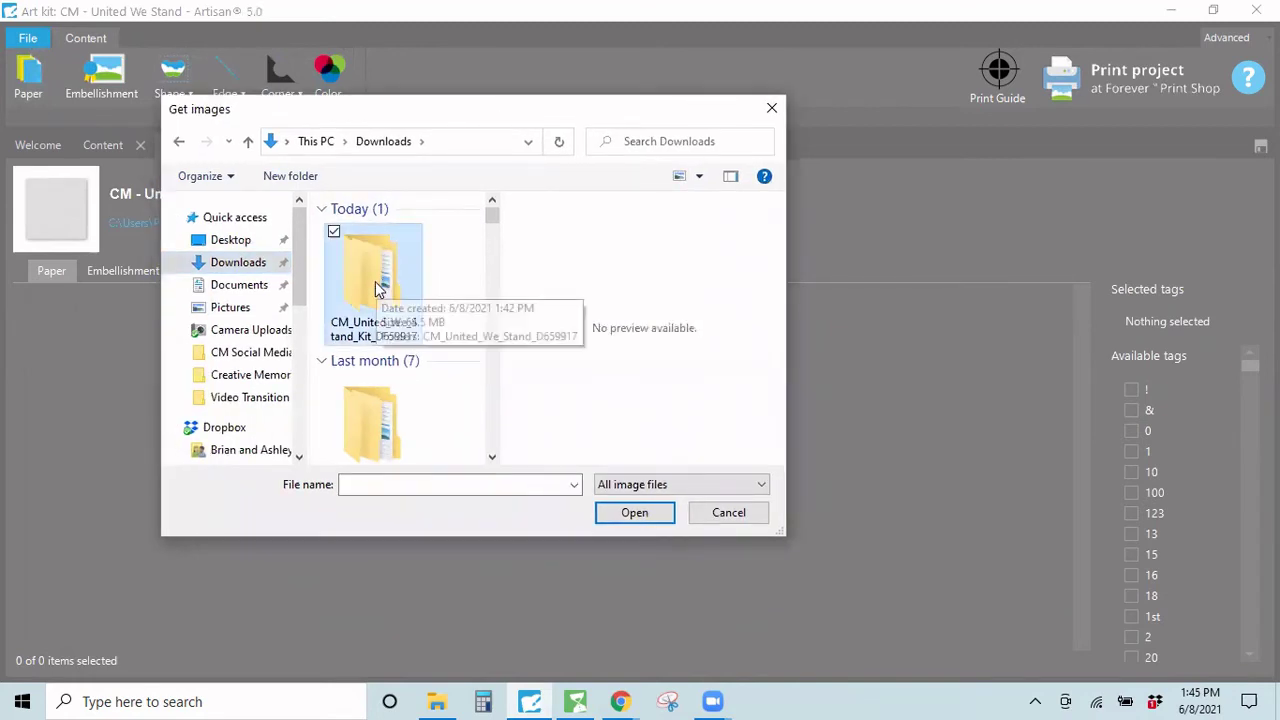
double_click(379, 289)
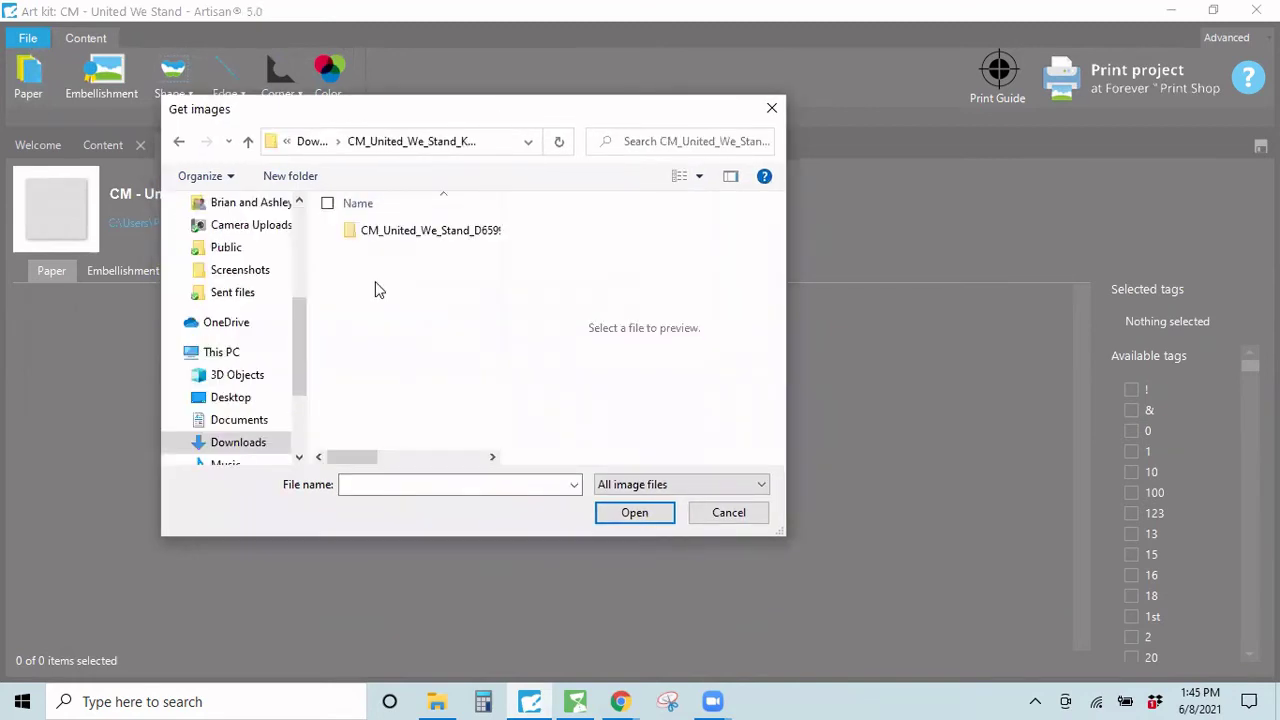
click(405, 231)
key(Return)
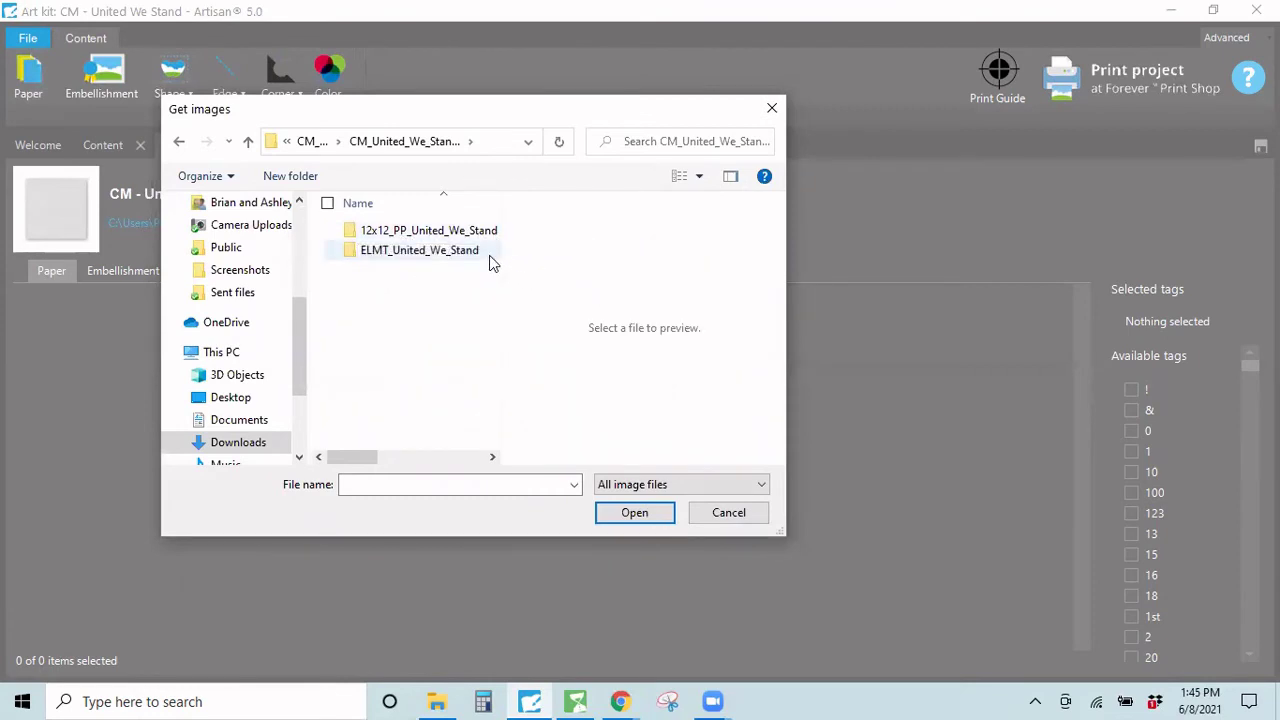
Open 12x12_PP_United_We_Stand and select all papers through CM_Waving_Flag_United_We_Stand_PP_12
click(380, 236)
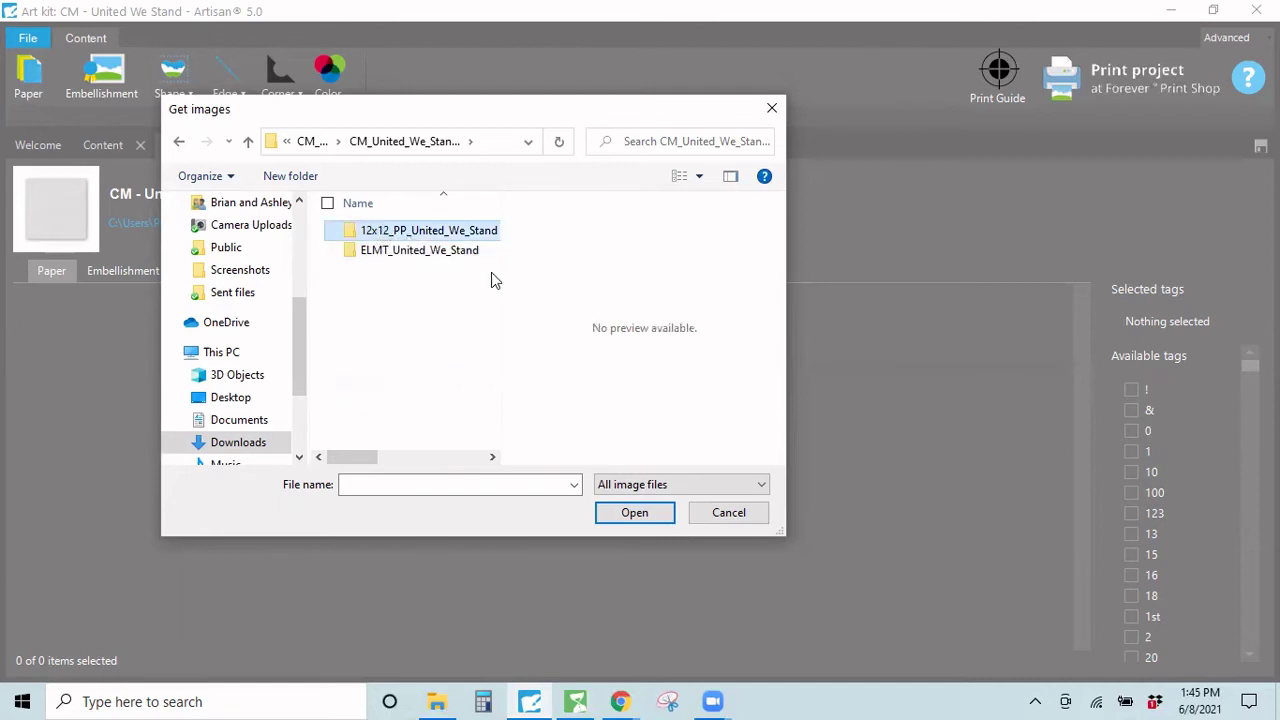
click(645, 515)
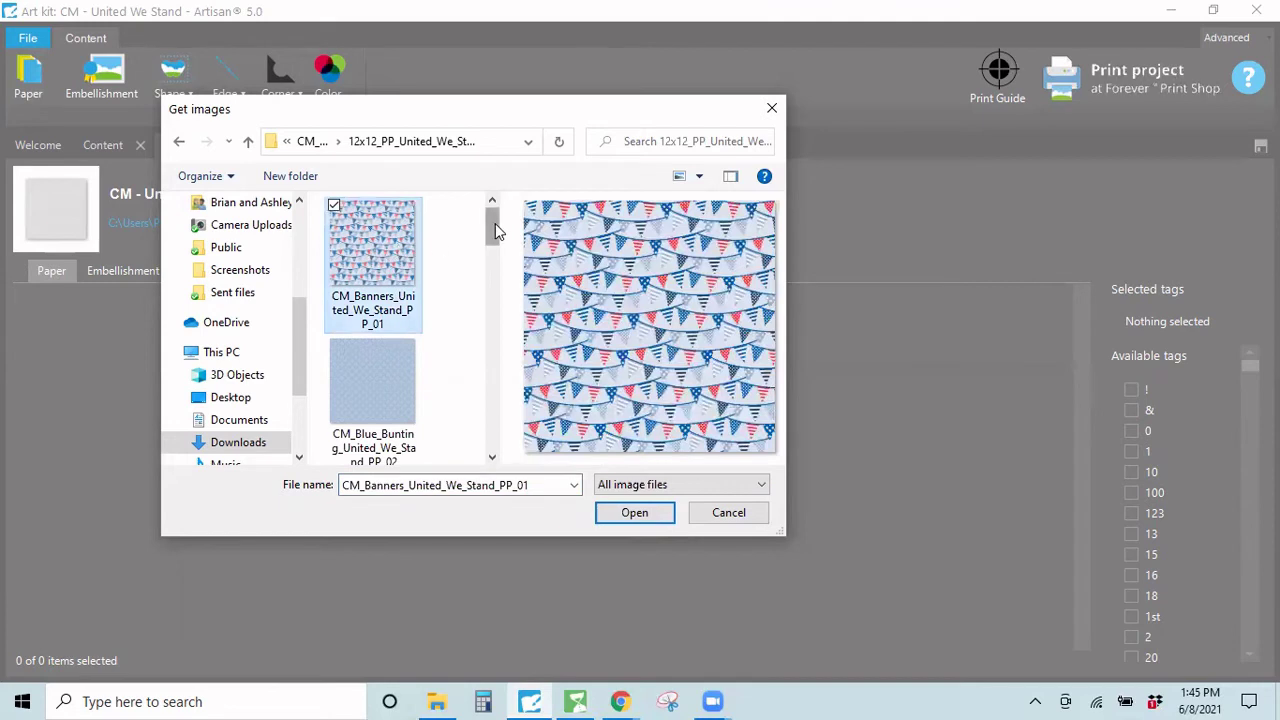
drag(495, 223, 497, 447)
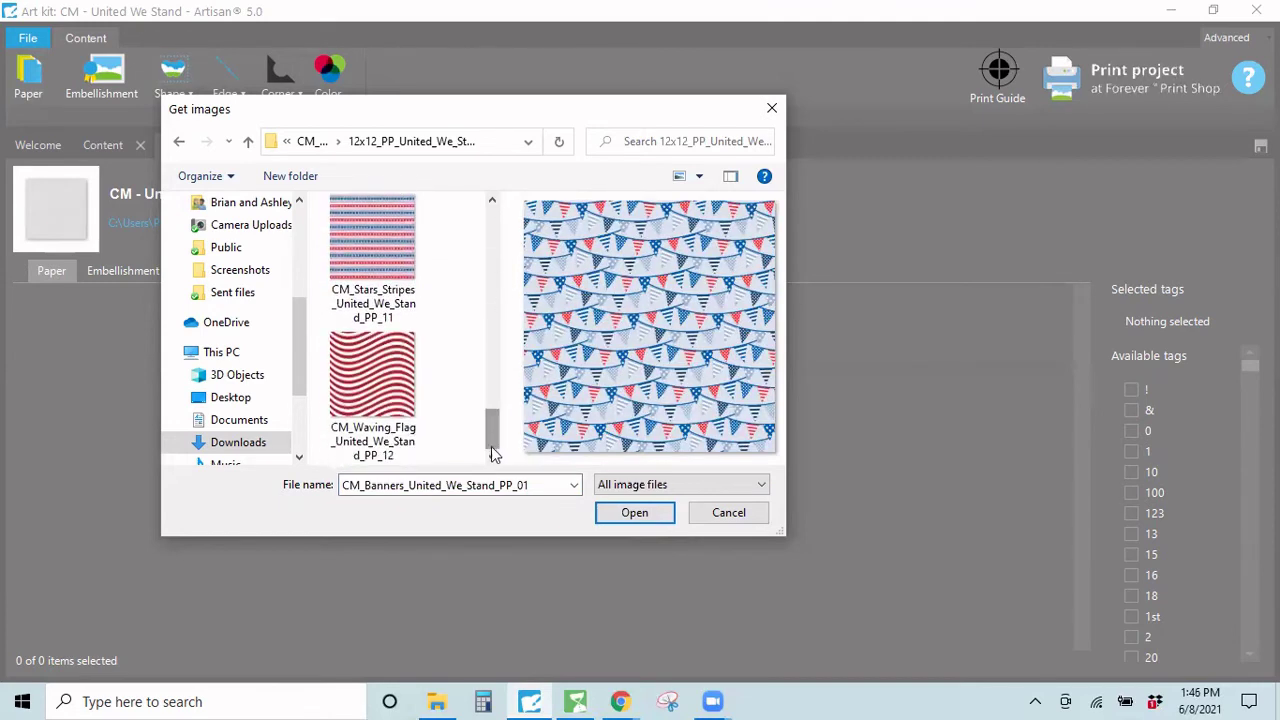
shift+click(380, 412)
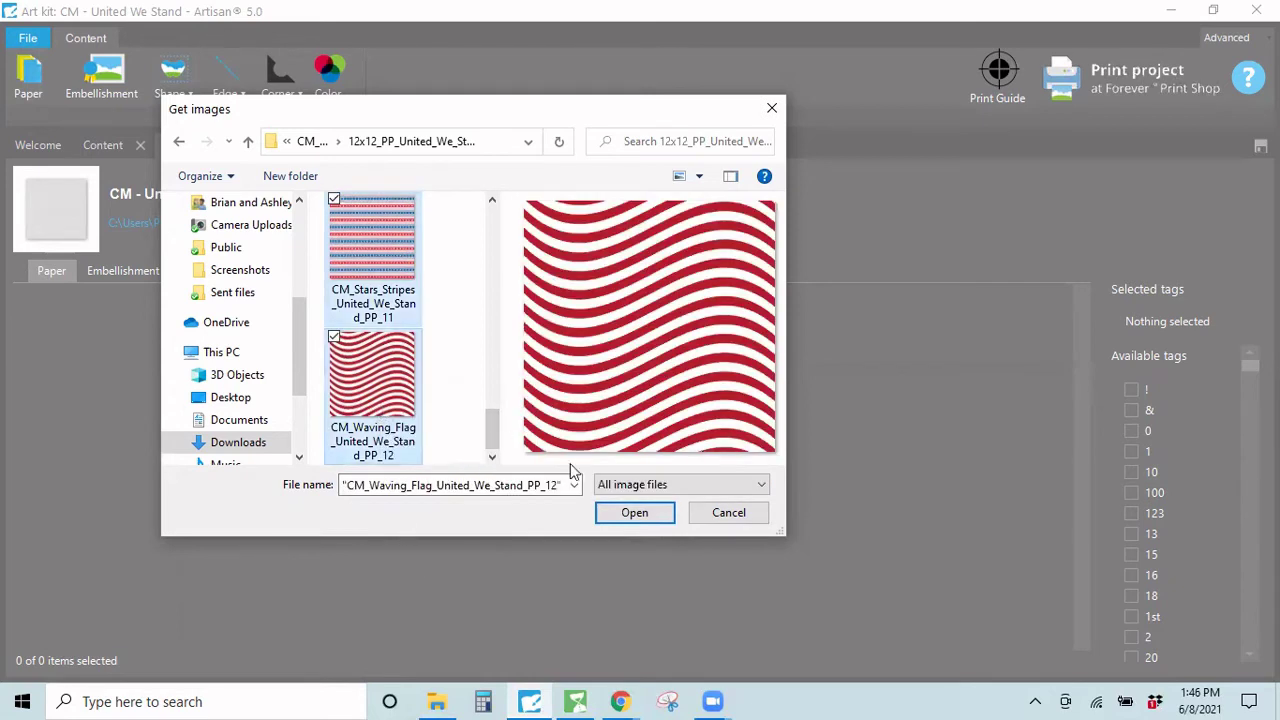
Import the 12 selected papers and switch to the kit's Embellishment list
click(635, 513)
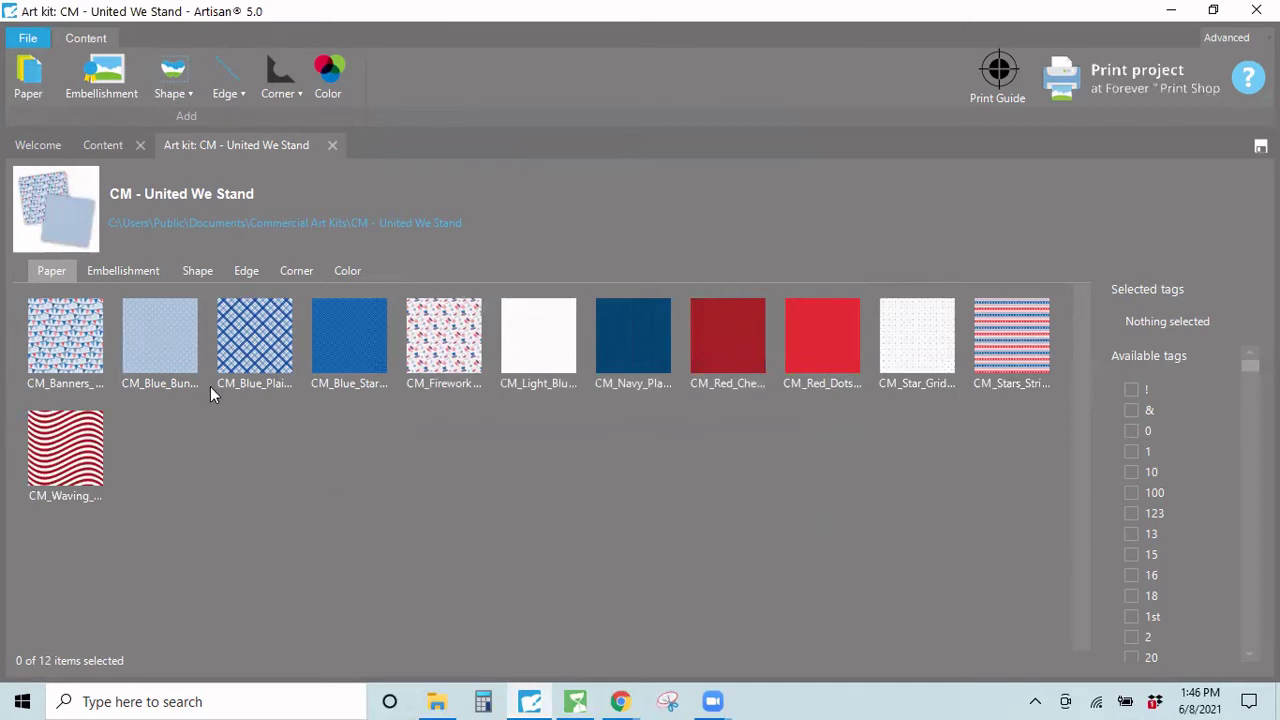
click(121, 271)
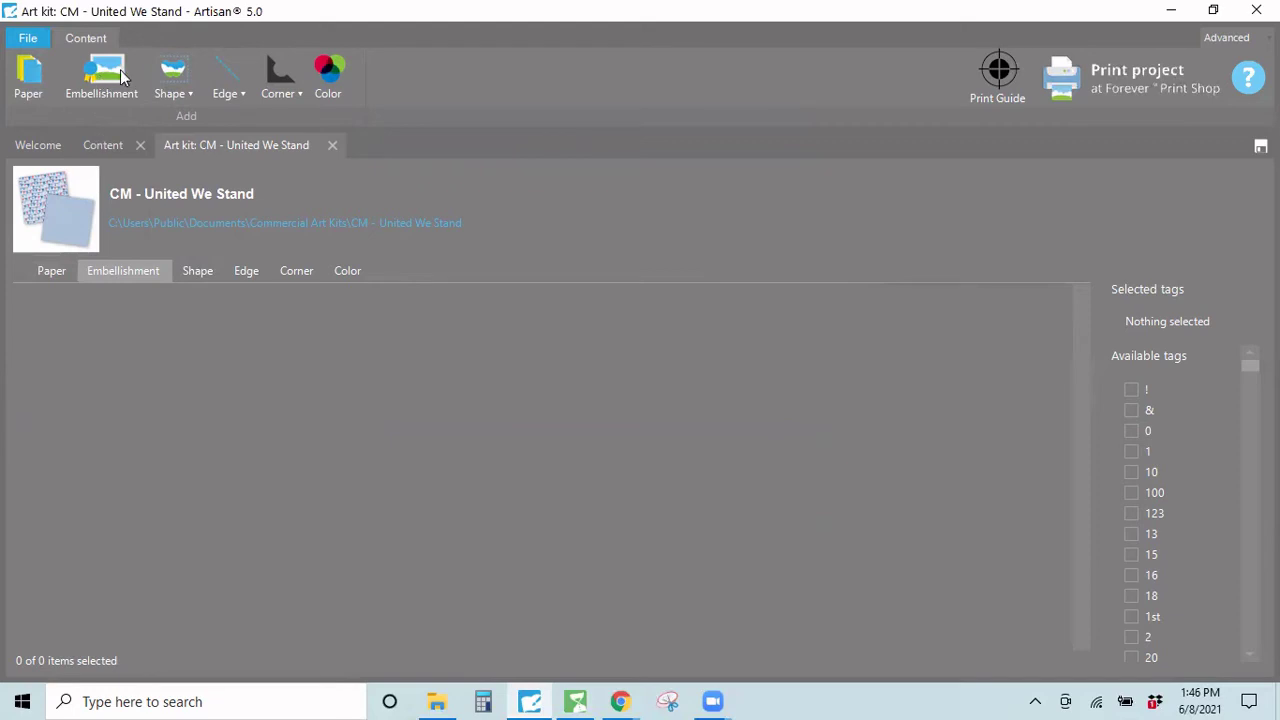
In Get images, open ELMT_United_We_Stand and select all embellishment images from first to last
click(96, 92)
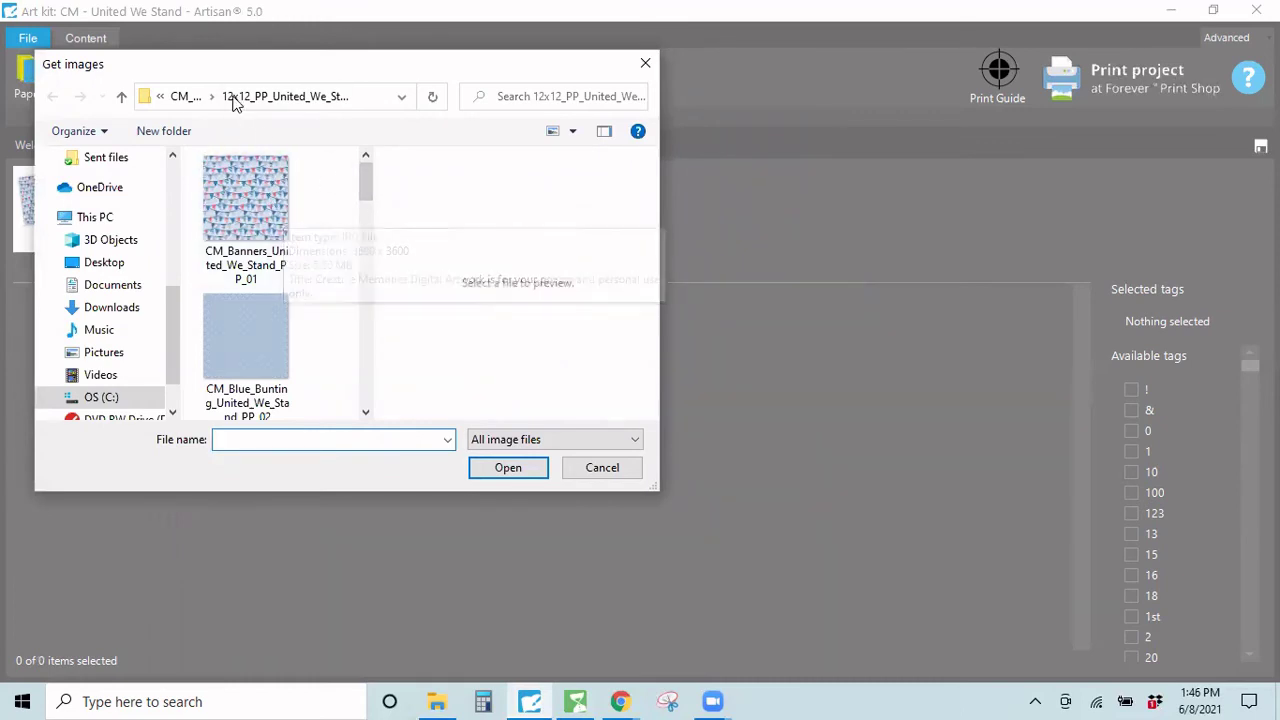
click(180, 97)
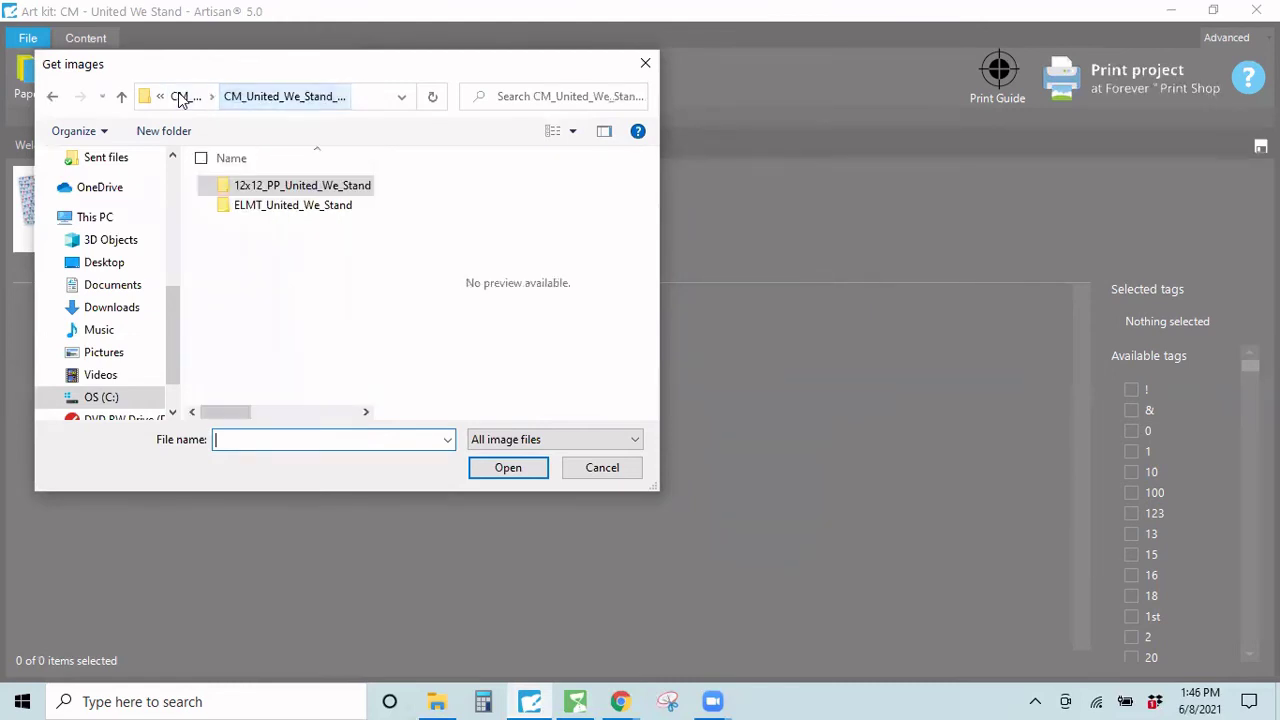
click(284, 212)
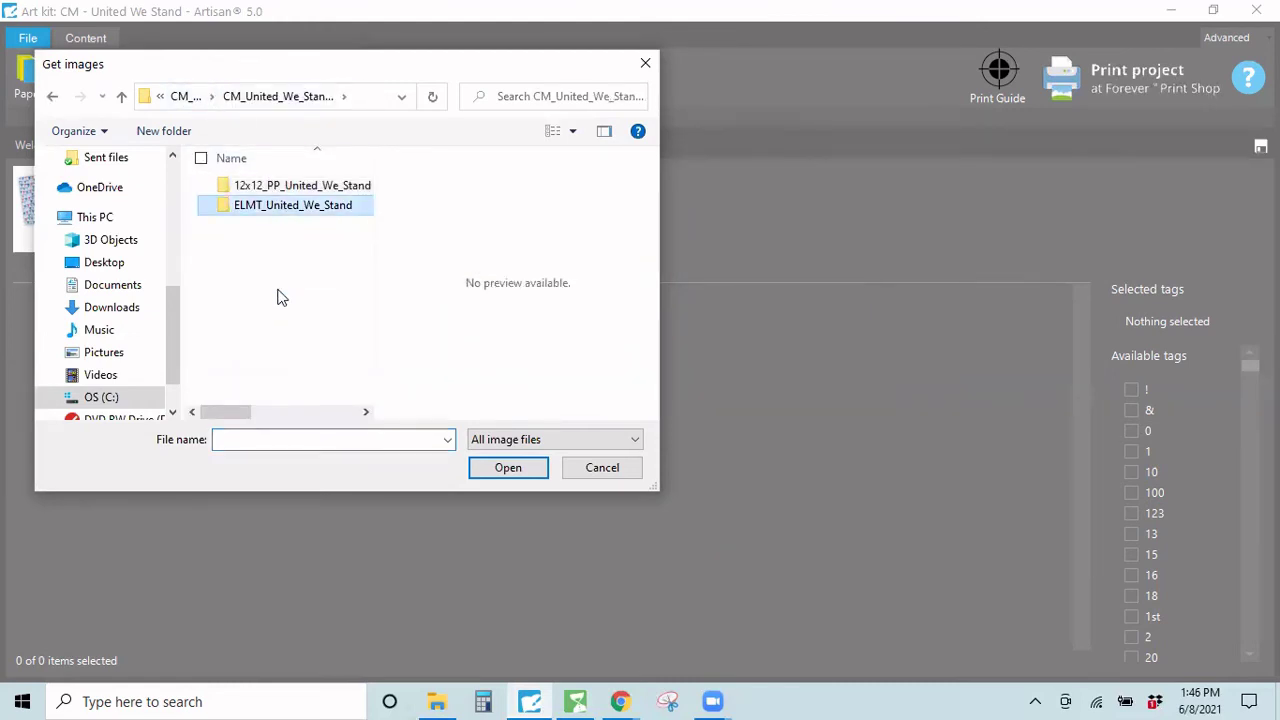
click(507, 468)
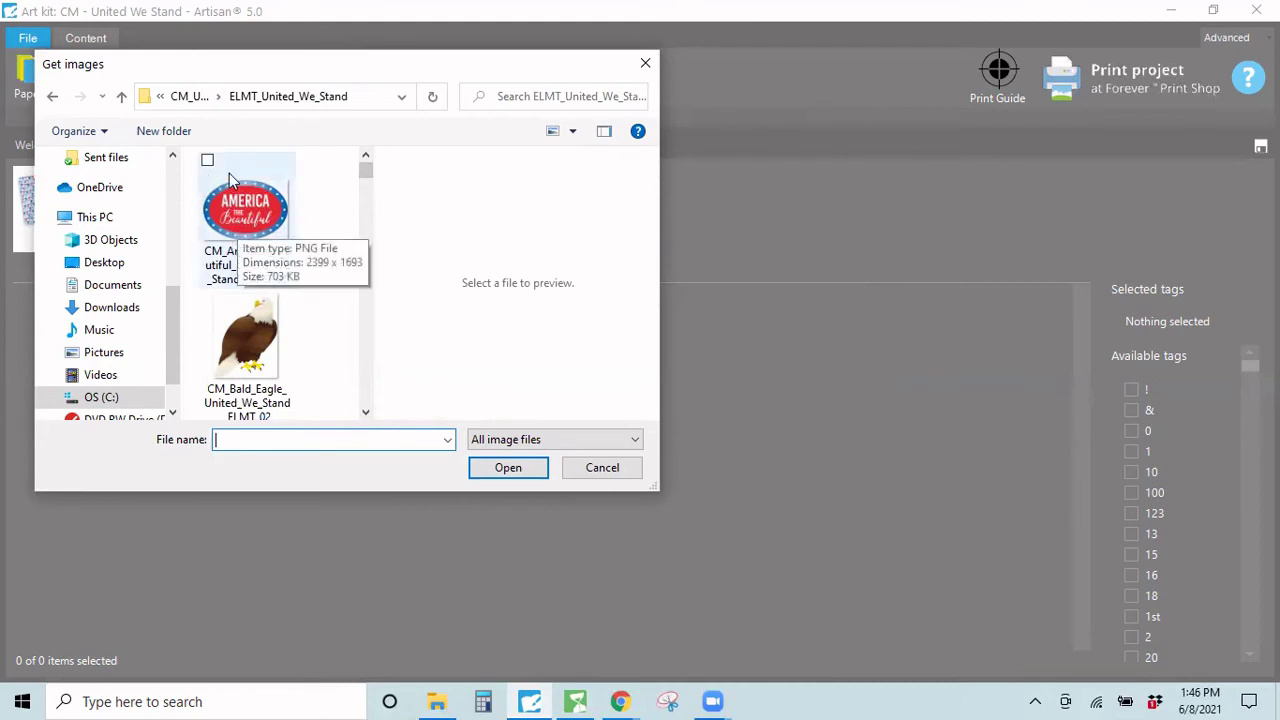
click(229, 173)
drag(366, 173, 371, 414)
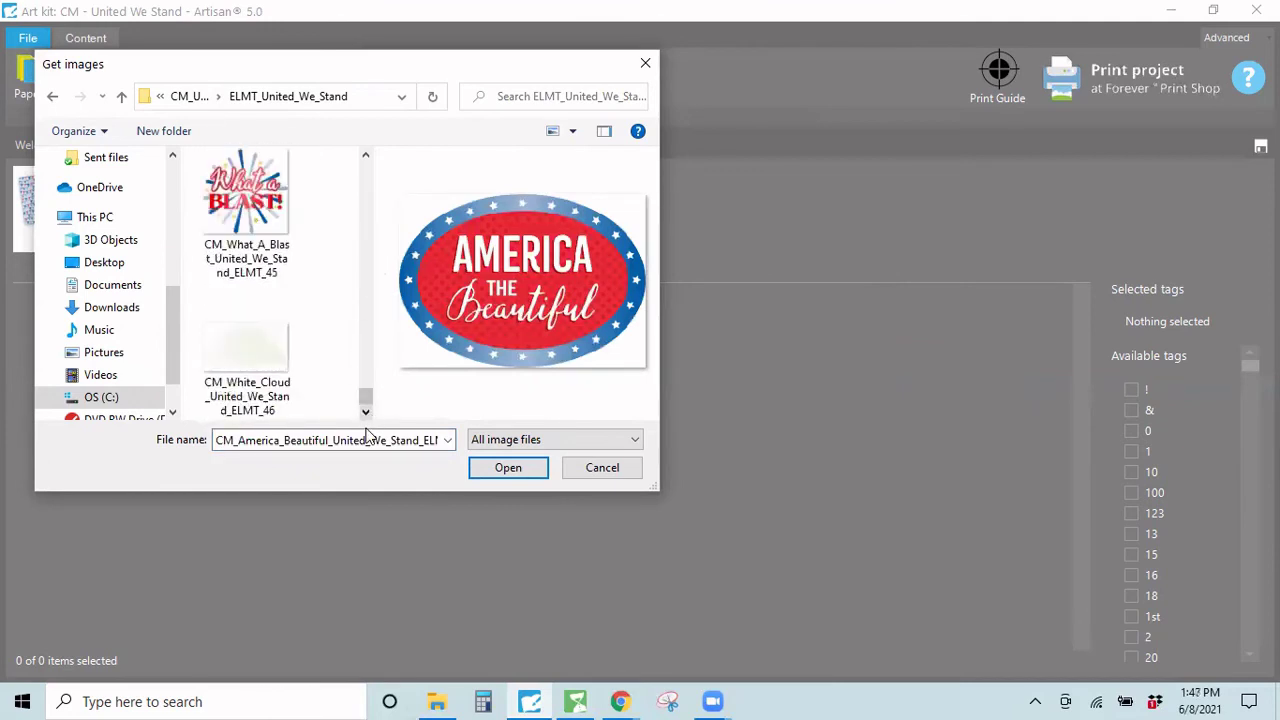
shift+click(270, 380)
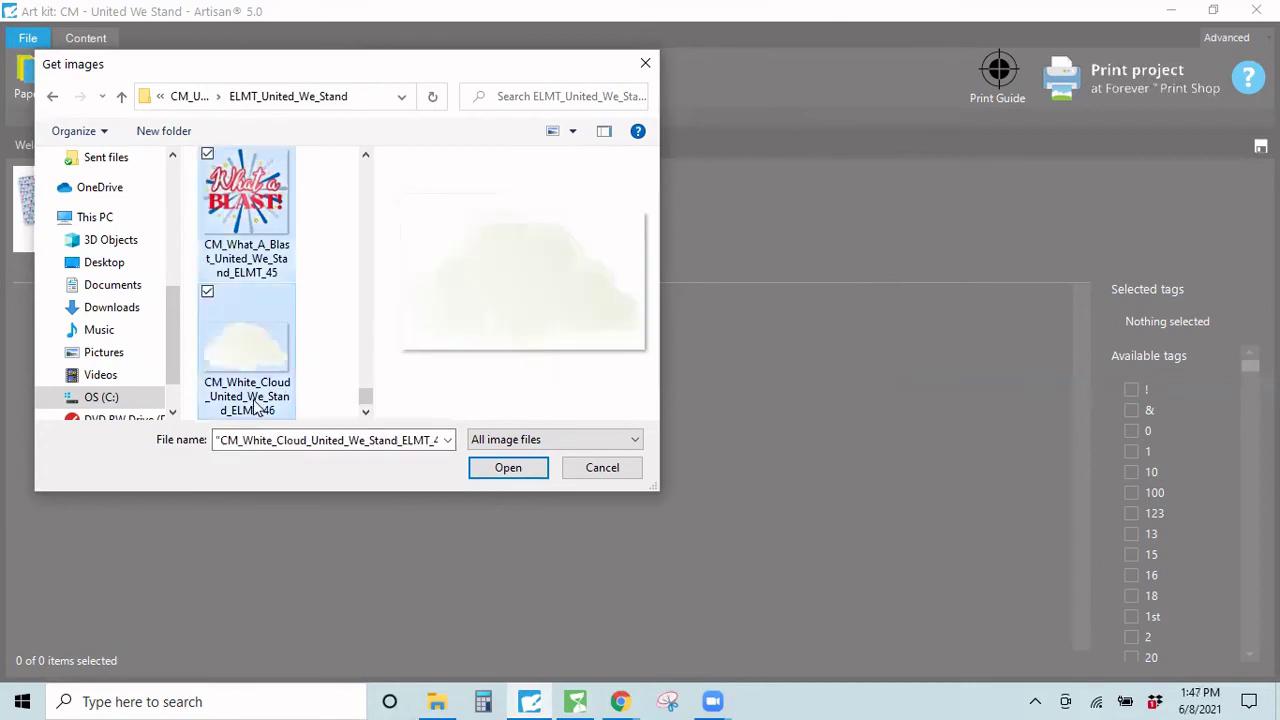
Import the 46 selected ELMT_United_We_Stand images as the kit's embellishments
click(507, 468)
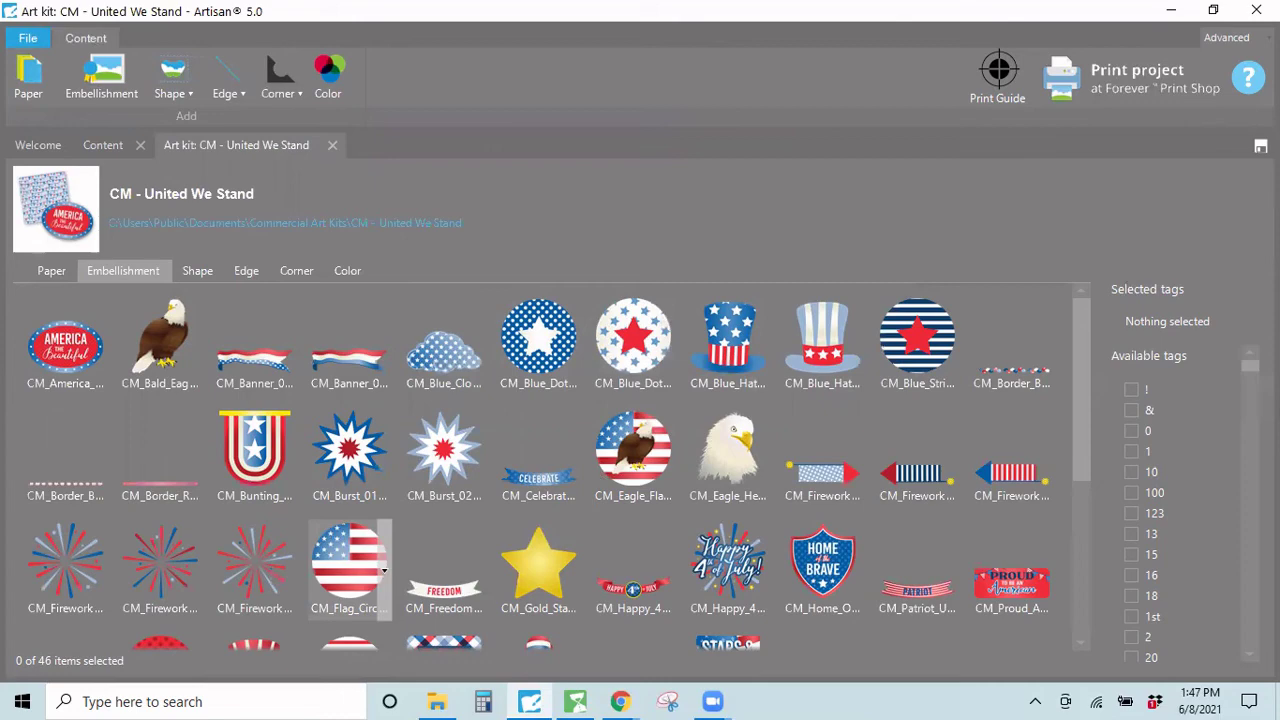
Close the kit editor and open CM - United We Stand under Commercial Art Kits in the Library
click(333, 146)
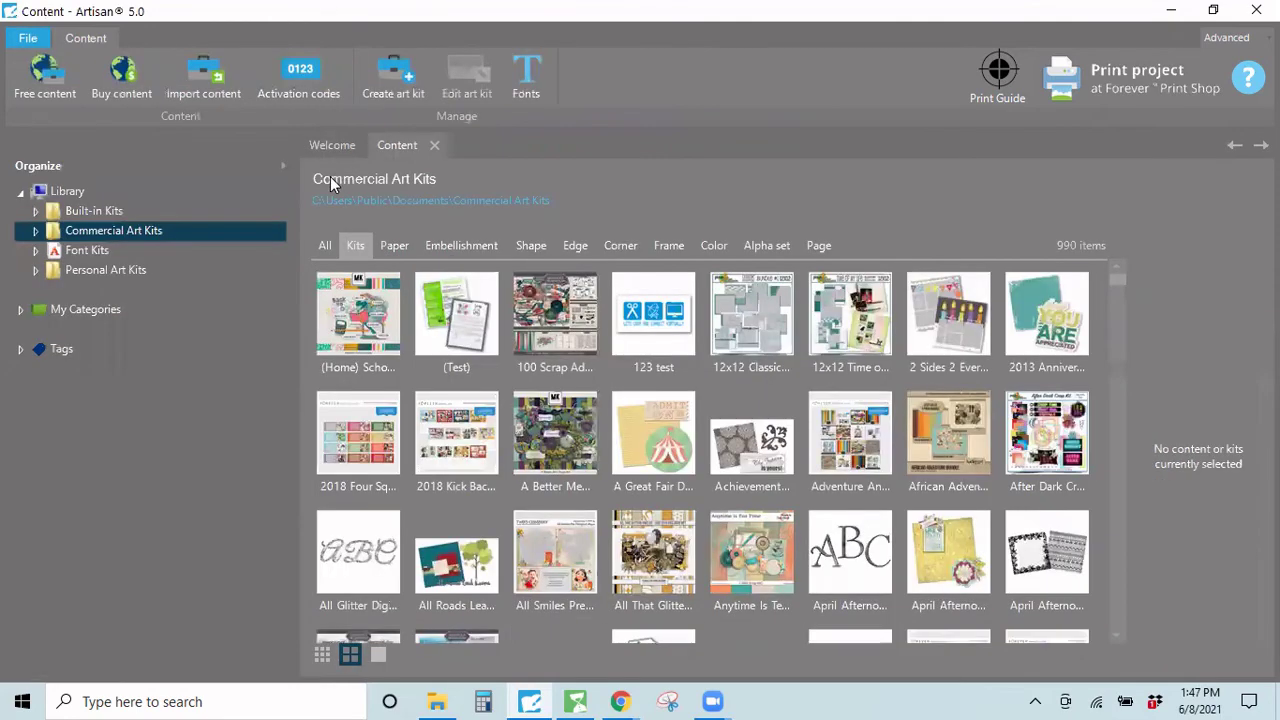
click(35, 231)
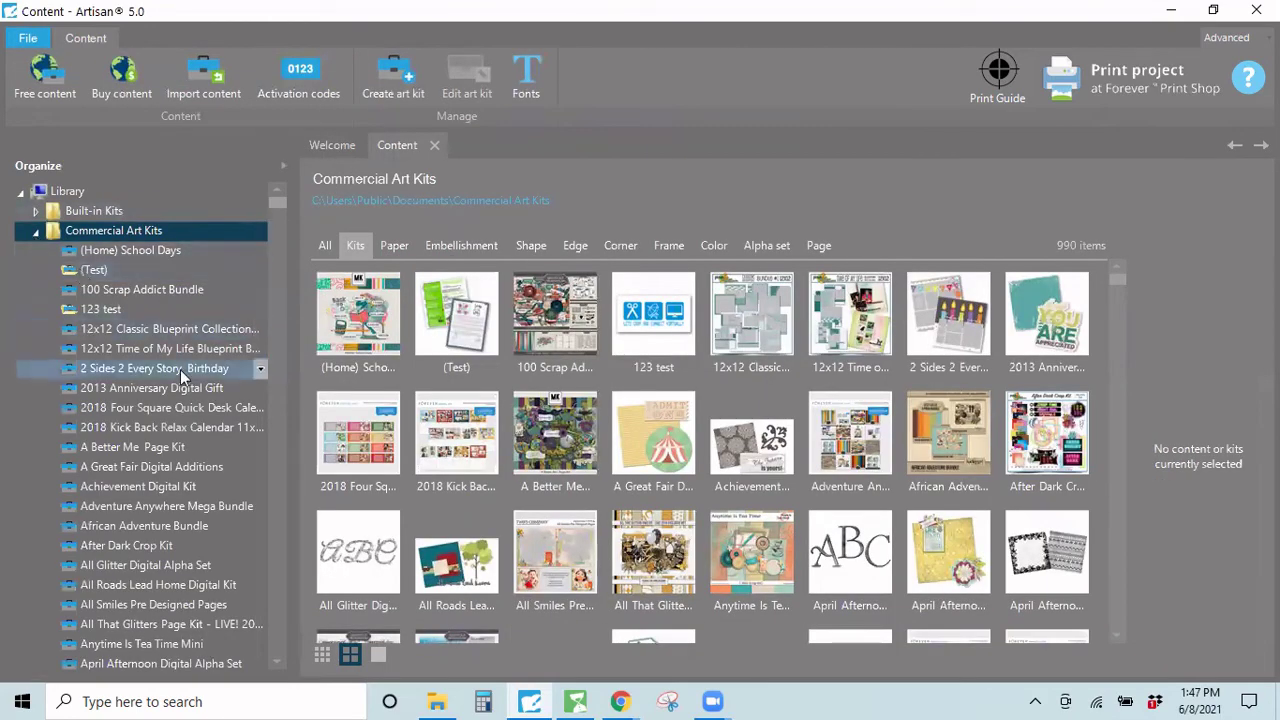
scroll(178, 540, down, 1)
scroll(171, 533, down, 4)
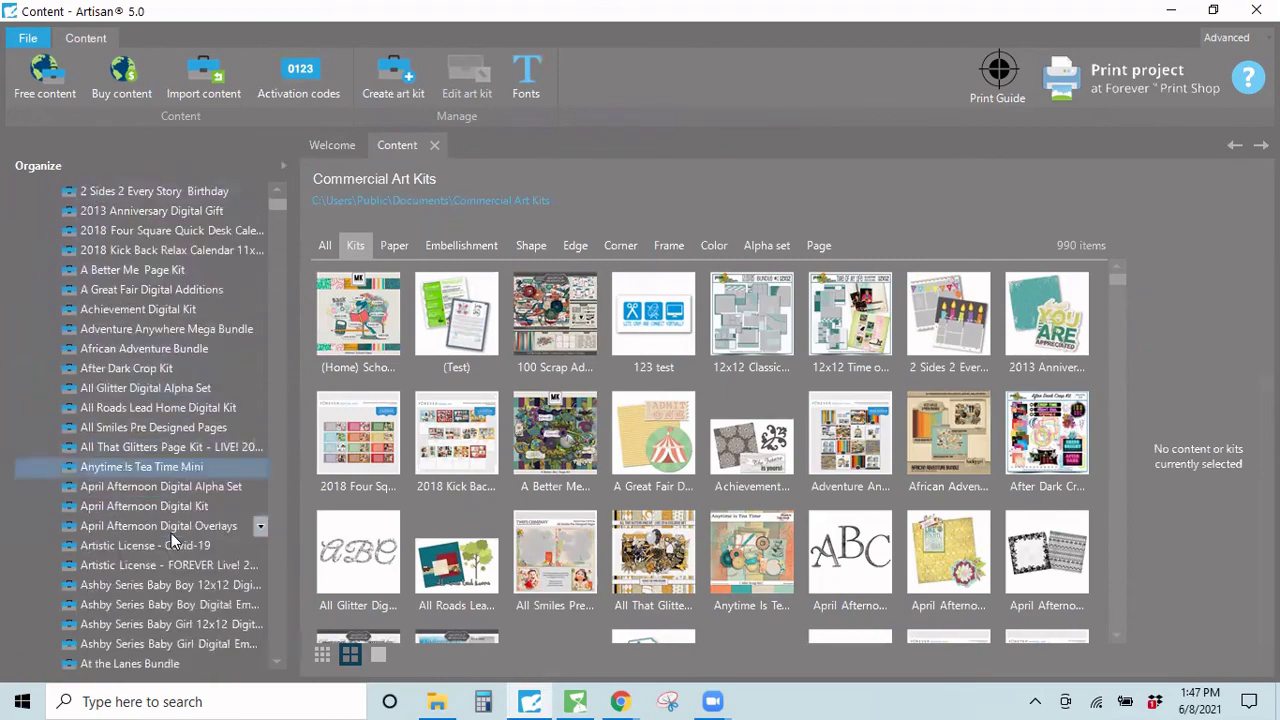
drag(277, 210, 285, 297)
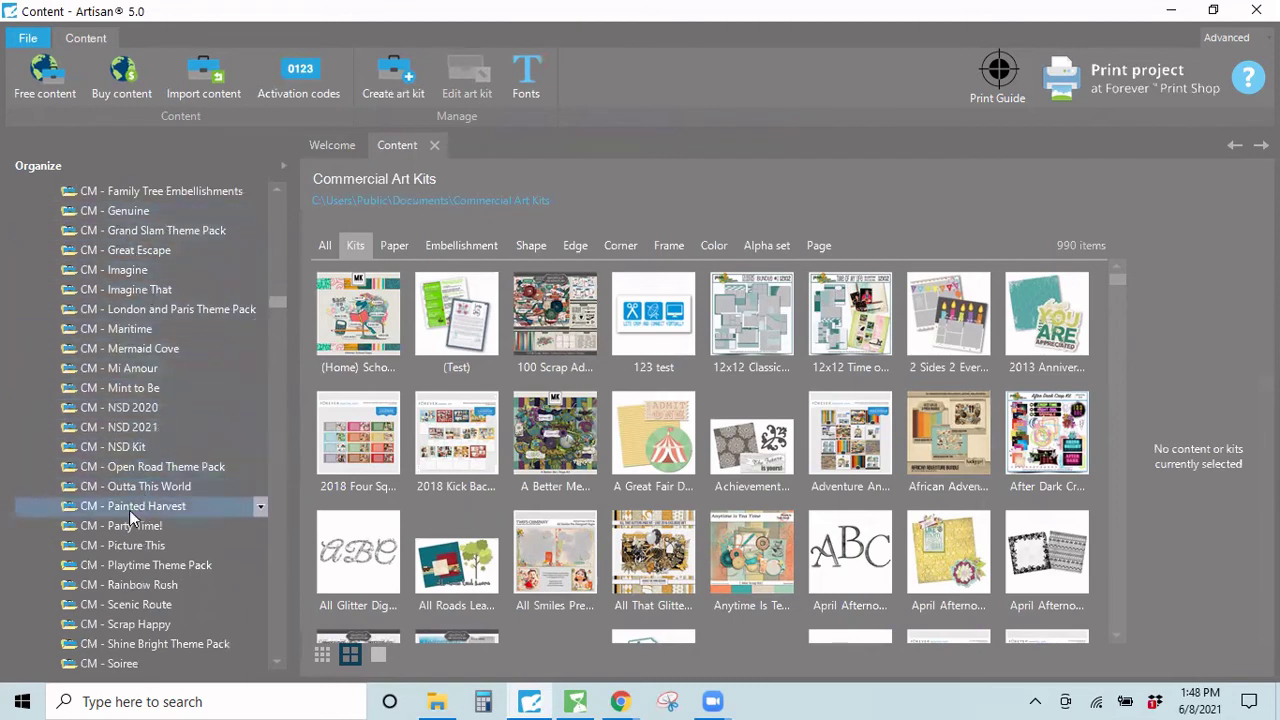
scroll(105, 508, down, 4)
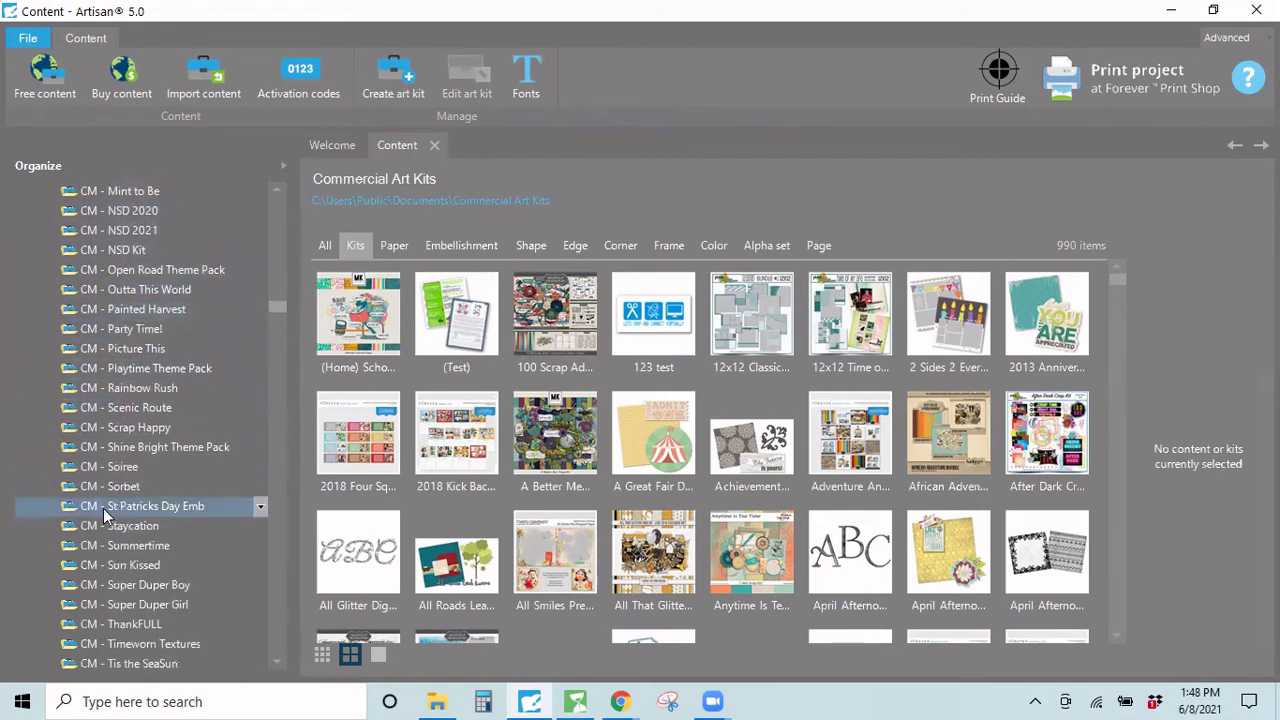
scroll(101, 508, down, 3)
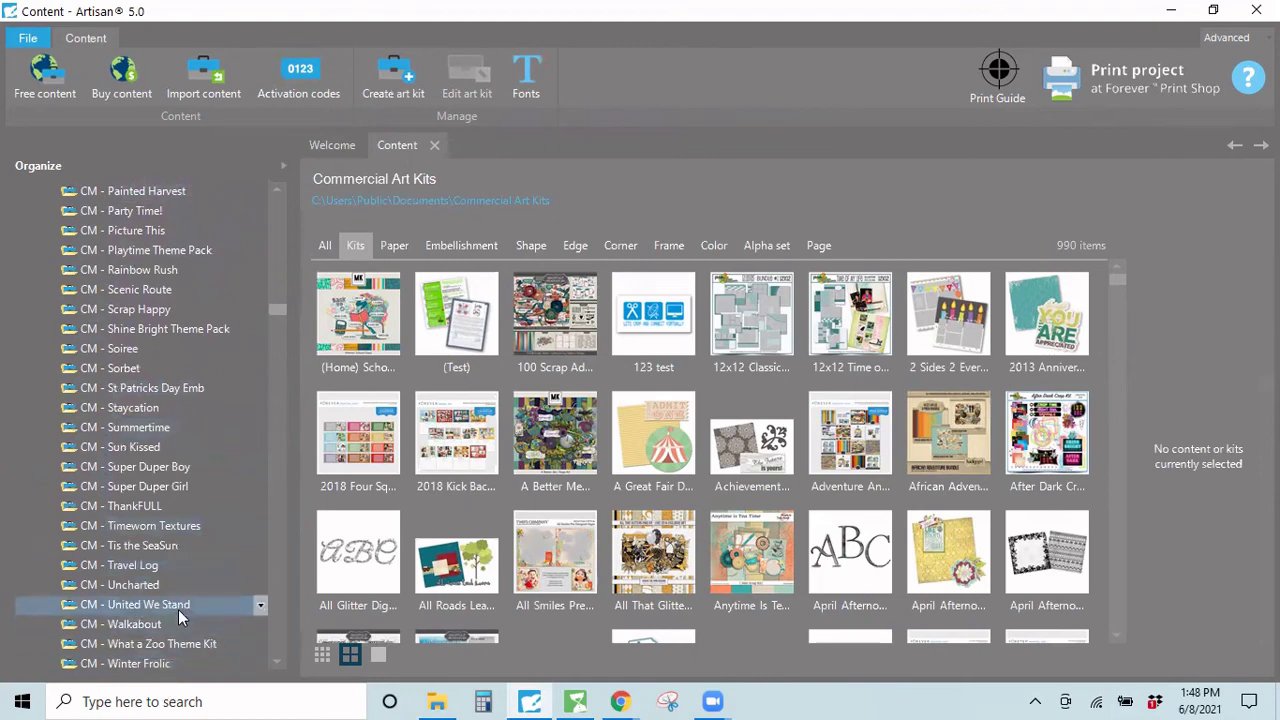
click(178, 607)
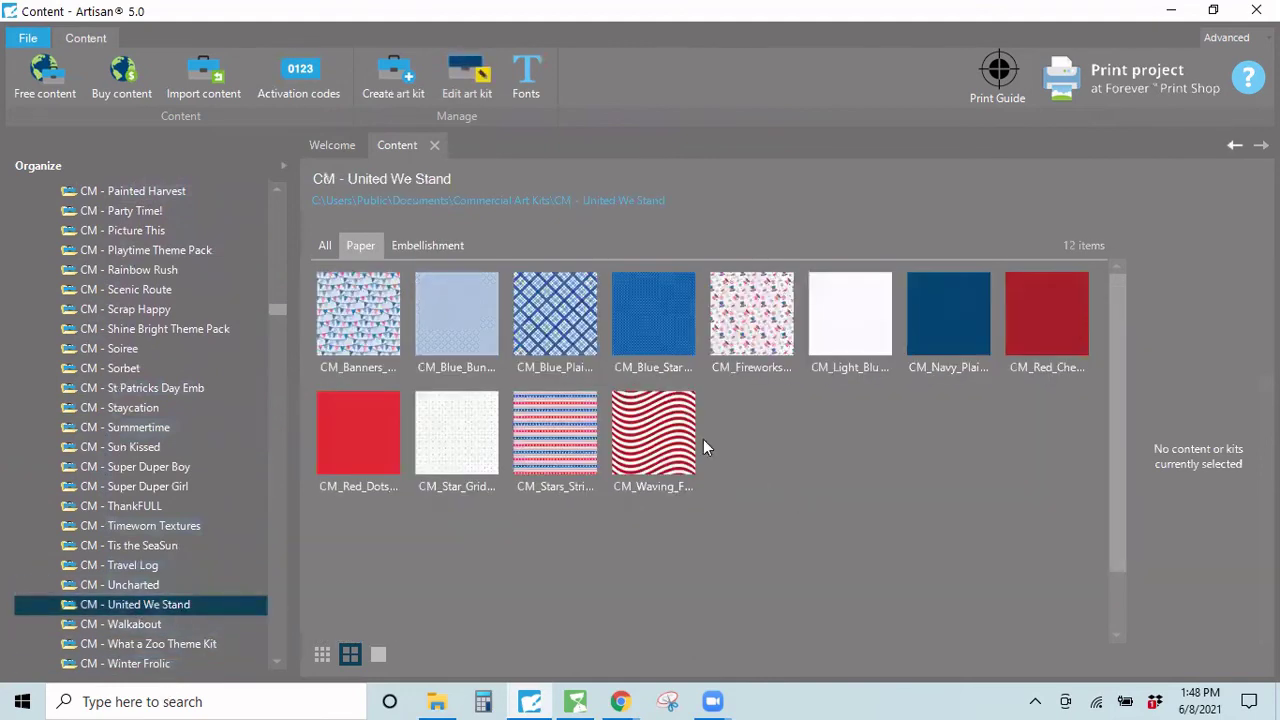
Switch the kit view to All, listing the 12 papers and 46 embellishments together
click(326, 247)
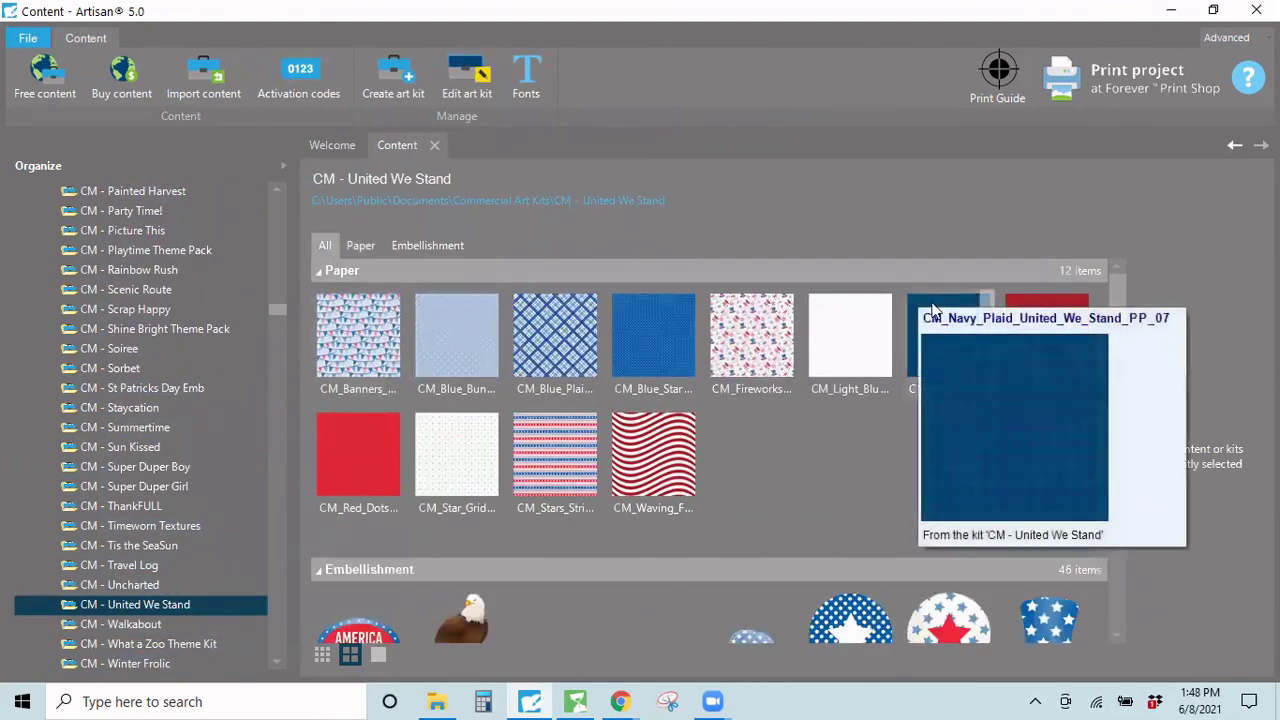